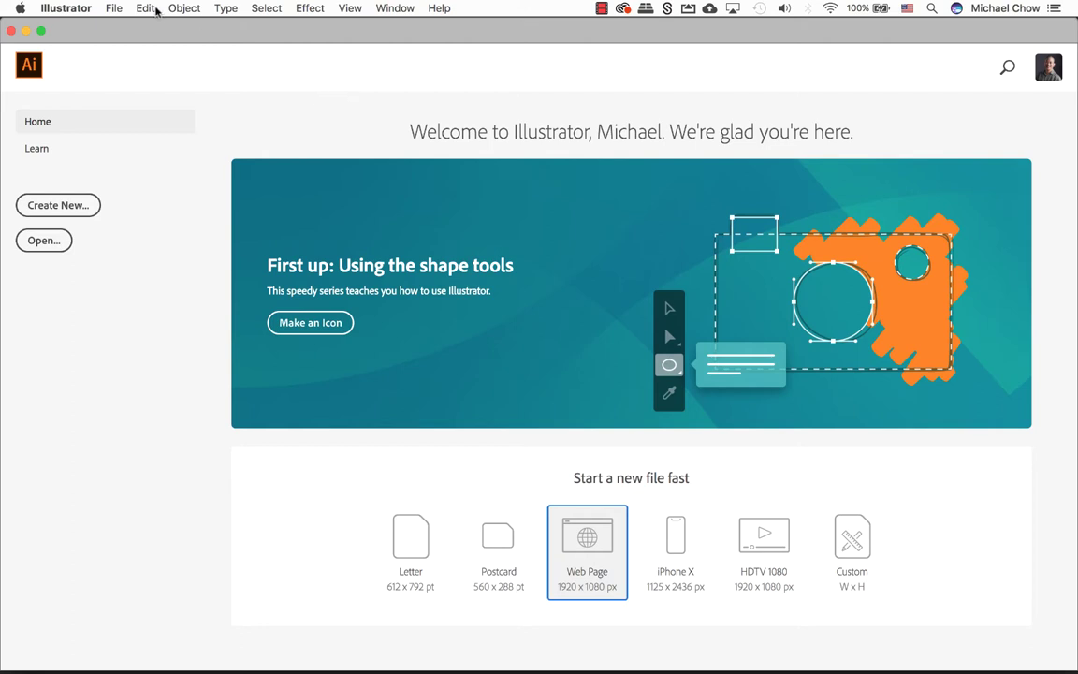
Step: Create a new Web-Large 1920 × 1080 px document from File > New
click(114, 8)
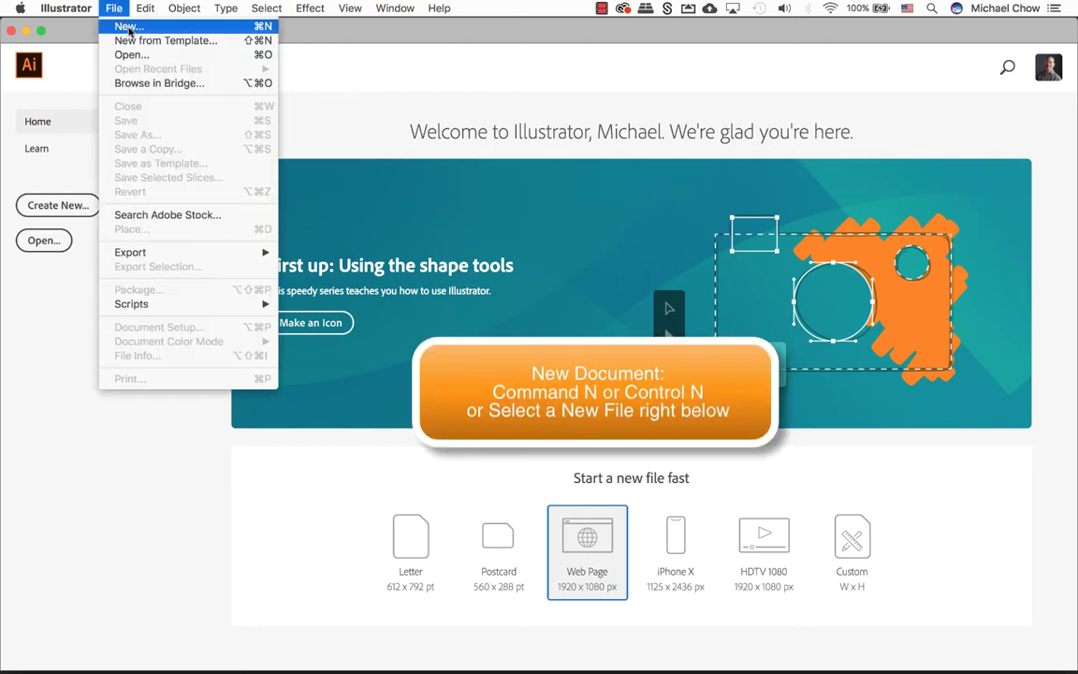
click(129, 28)
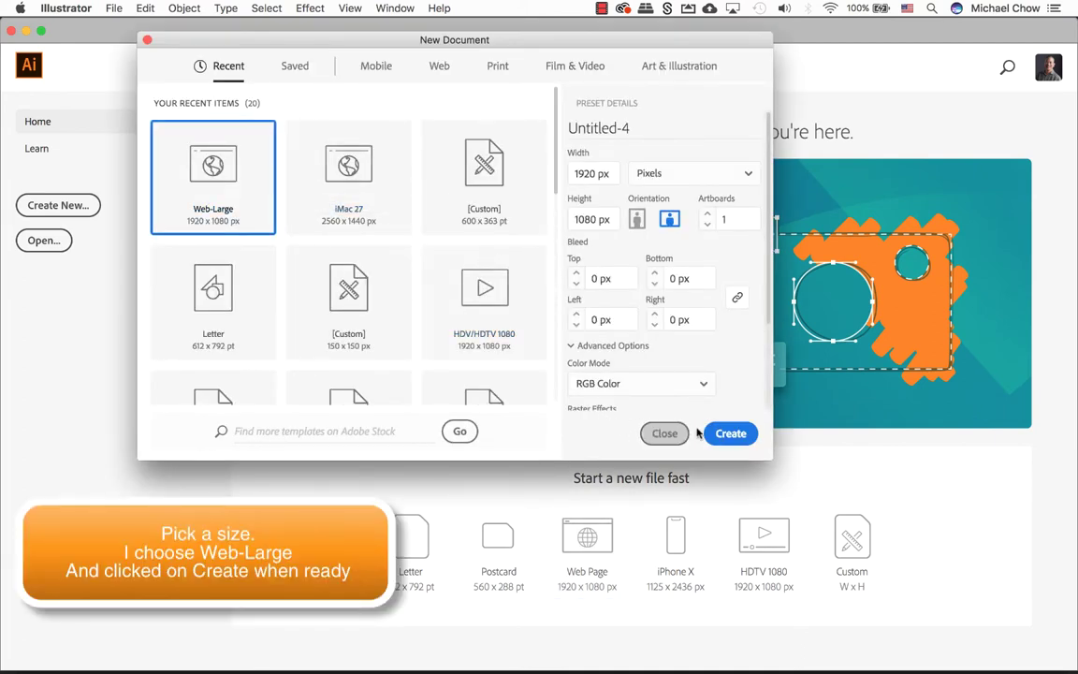
click(731, 434)
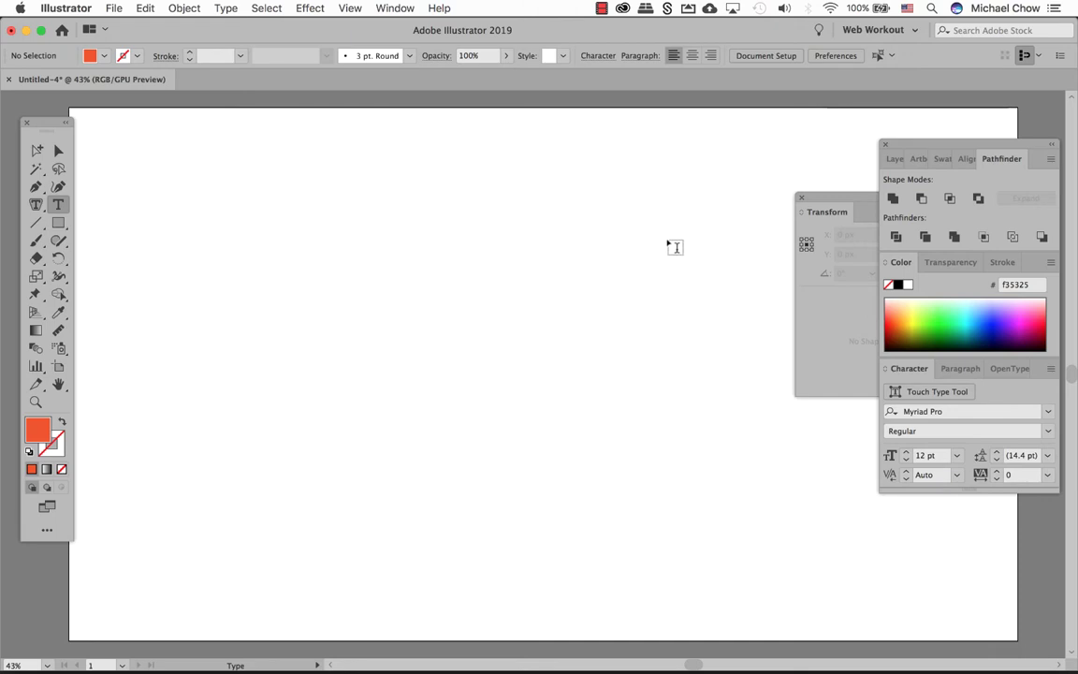
Step: Place the 872px-Android_robot.svg.png image on the artboard and move it into position
click(113, 8)
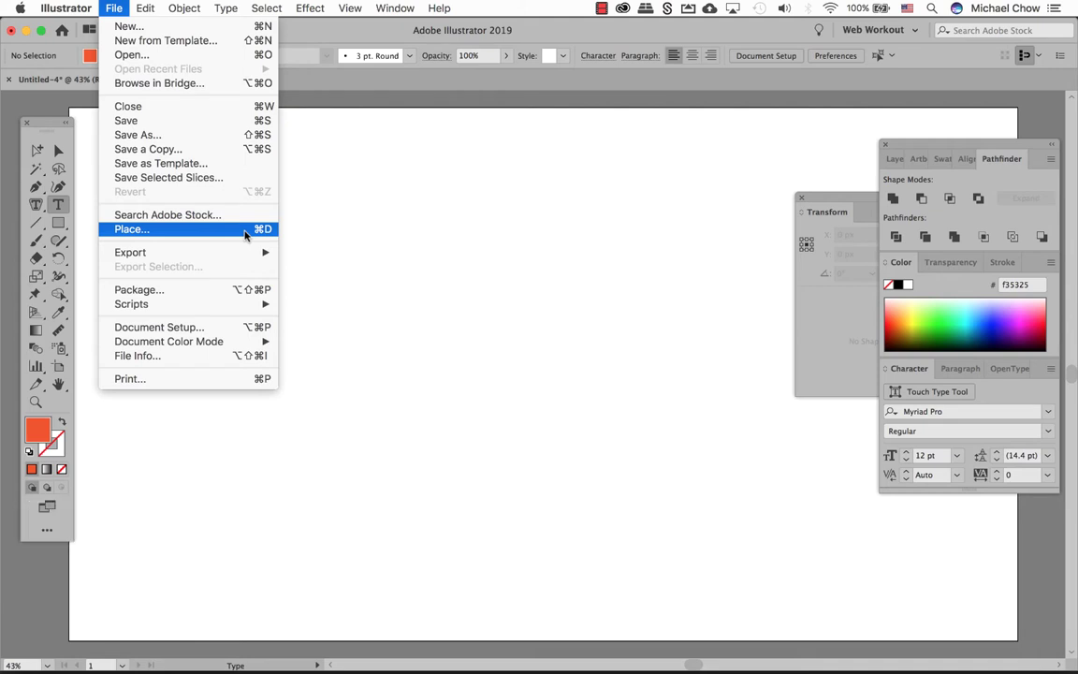
click(246, 229)
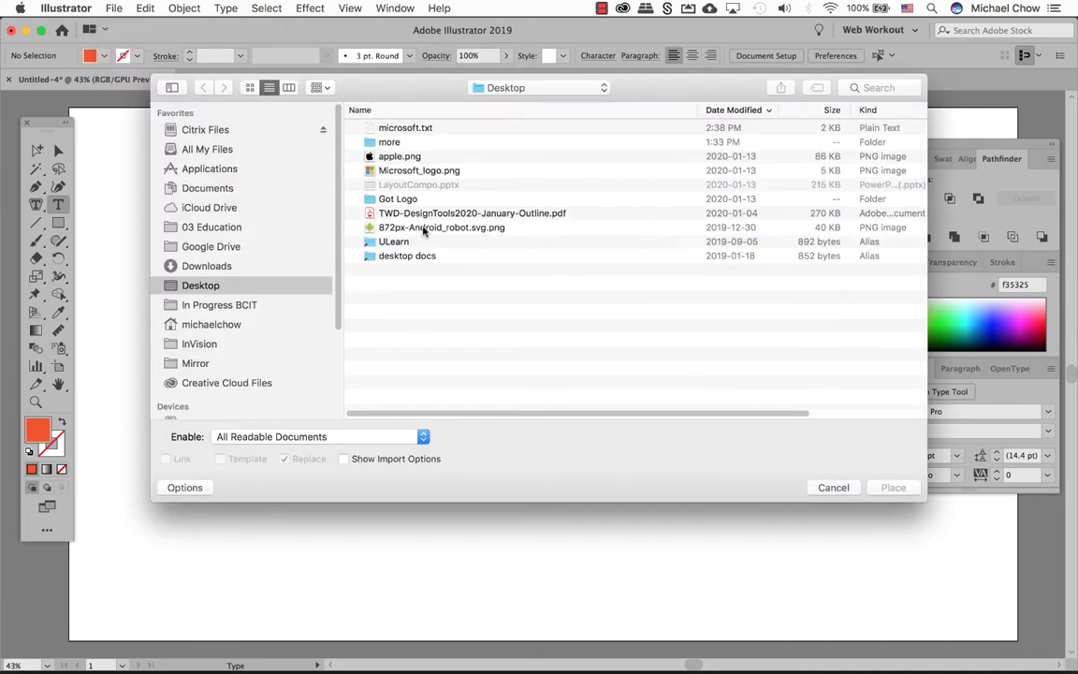
click(419, 228)
click(892, 489)
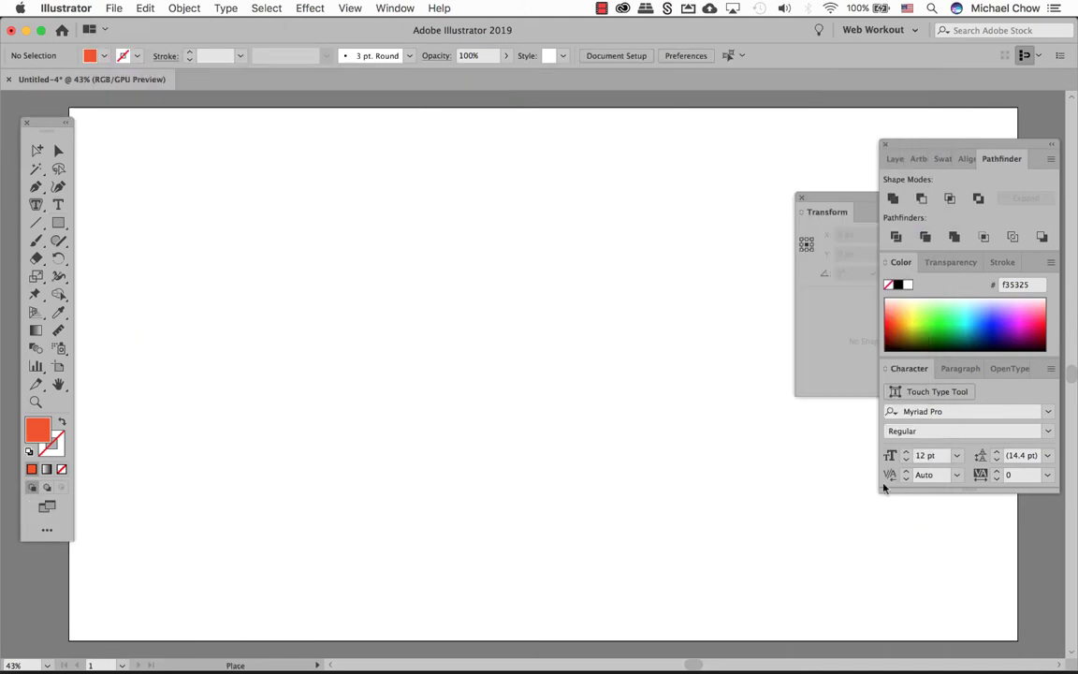
click(360, 166)
key(v)
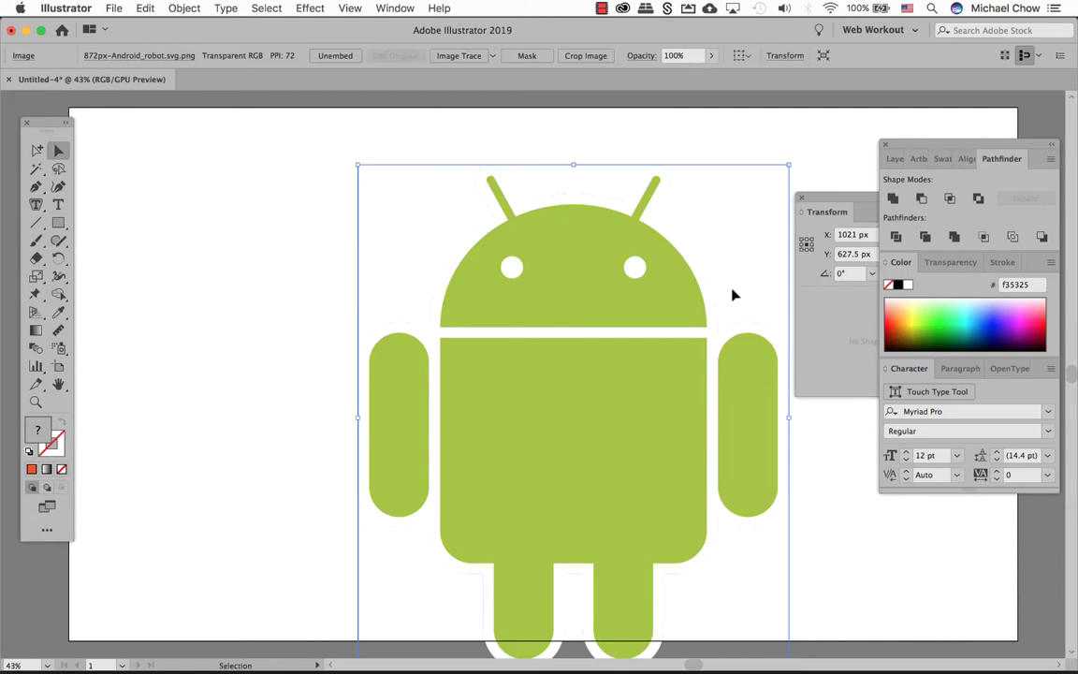
drag(719, 172, 706, 125)
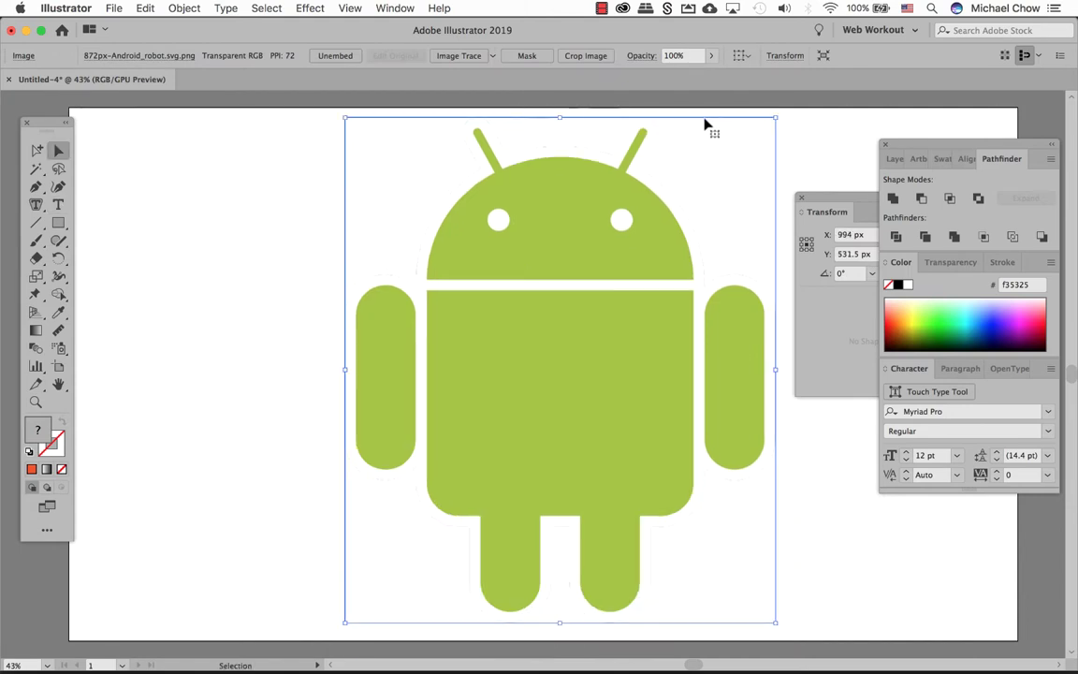
Step: Lock the robot image with Object > Lock > Selection
click(197, 7)
mouse_move(240, 104)
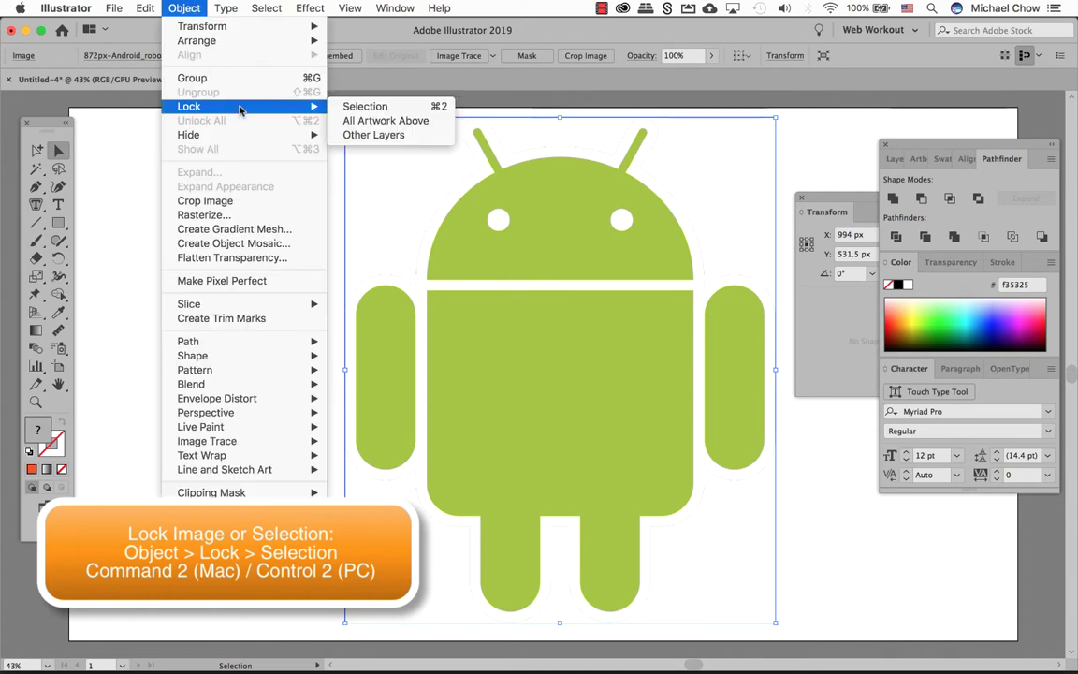
click(360, 106)
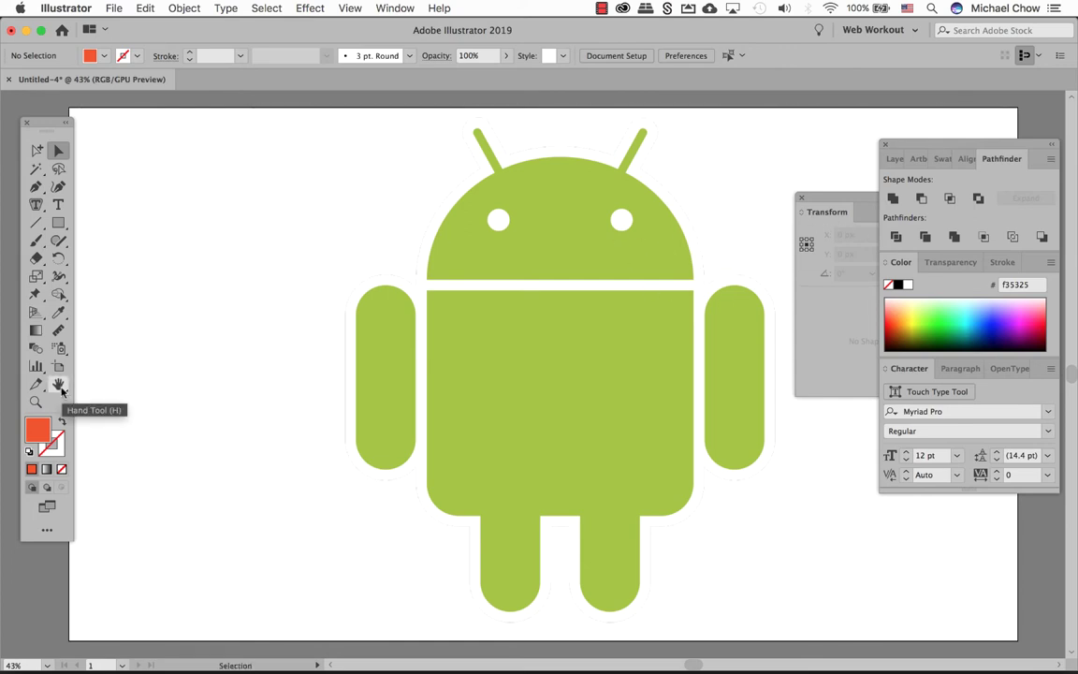
key(space)
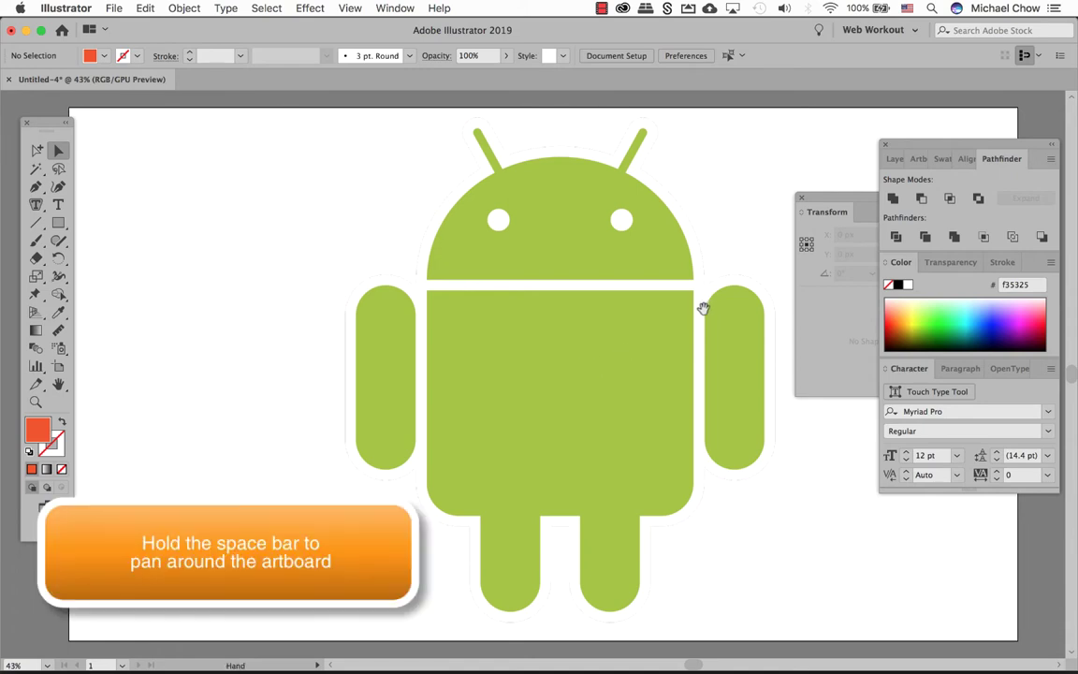
Step: Draw a 121 × 373 px rectangle over the left arm with no fill and a 2 pt orange stroke
drag(683, 301, 576, 302)
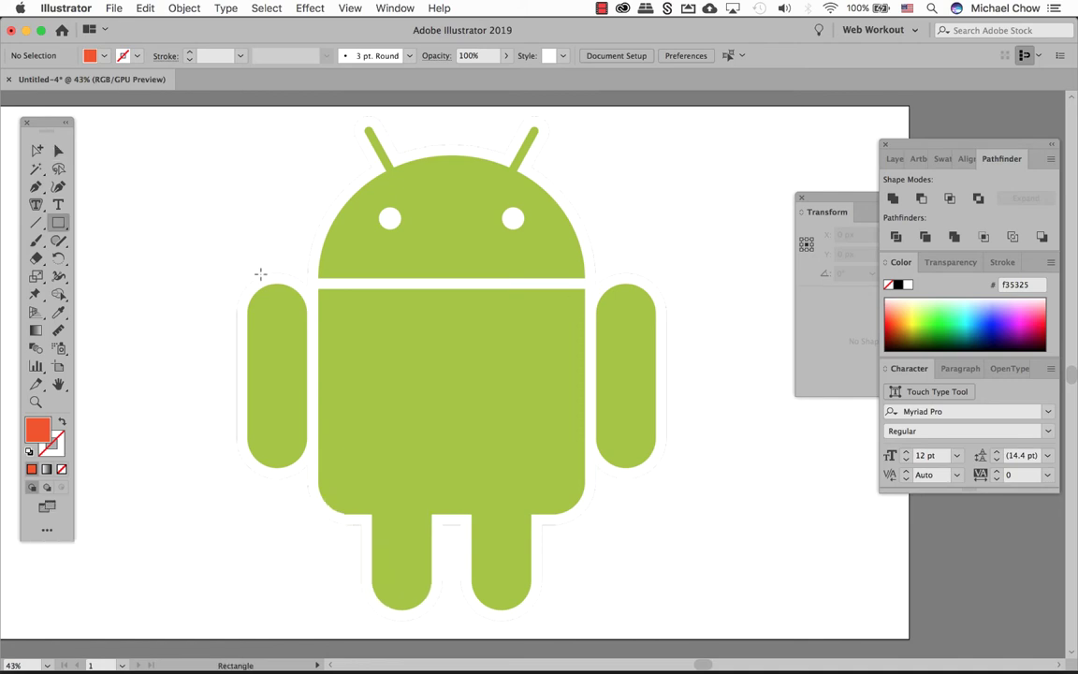
click(59, 224)
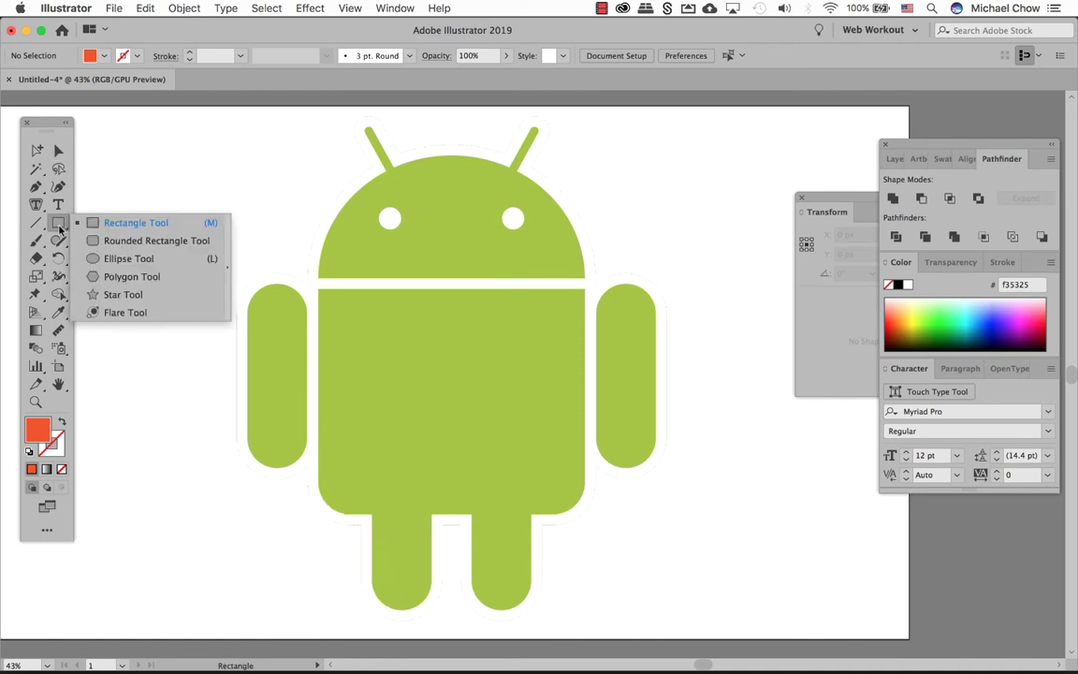
click(173, 225)
drag(247, 283, 309, 467)
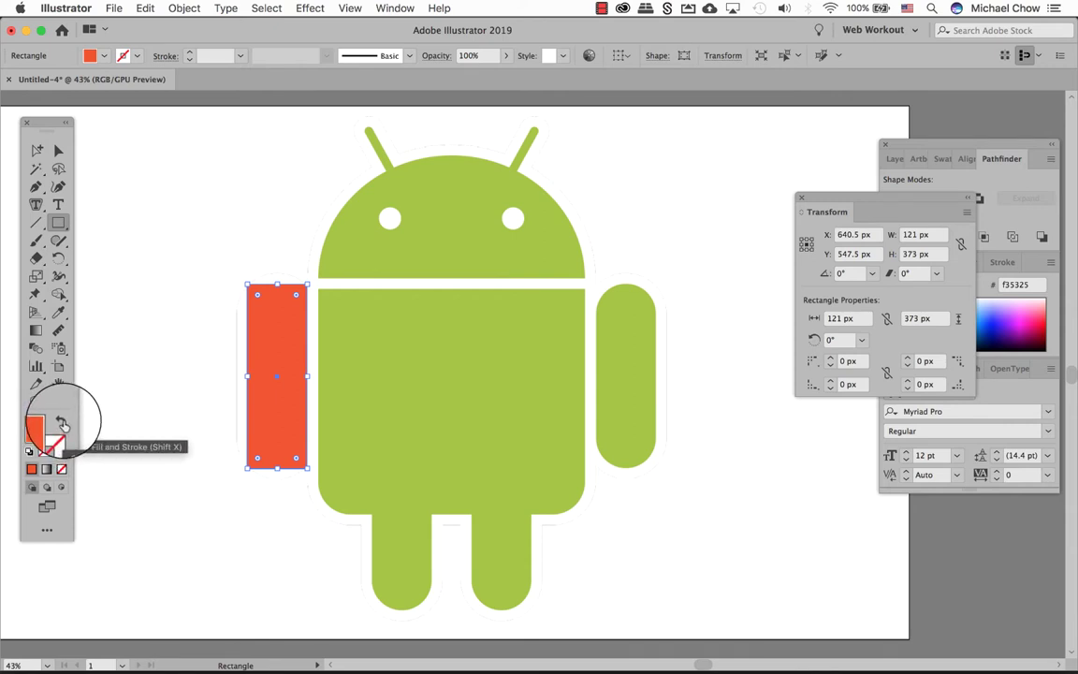
click(62, 424)
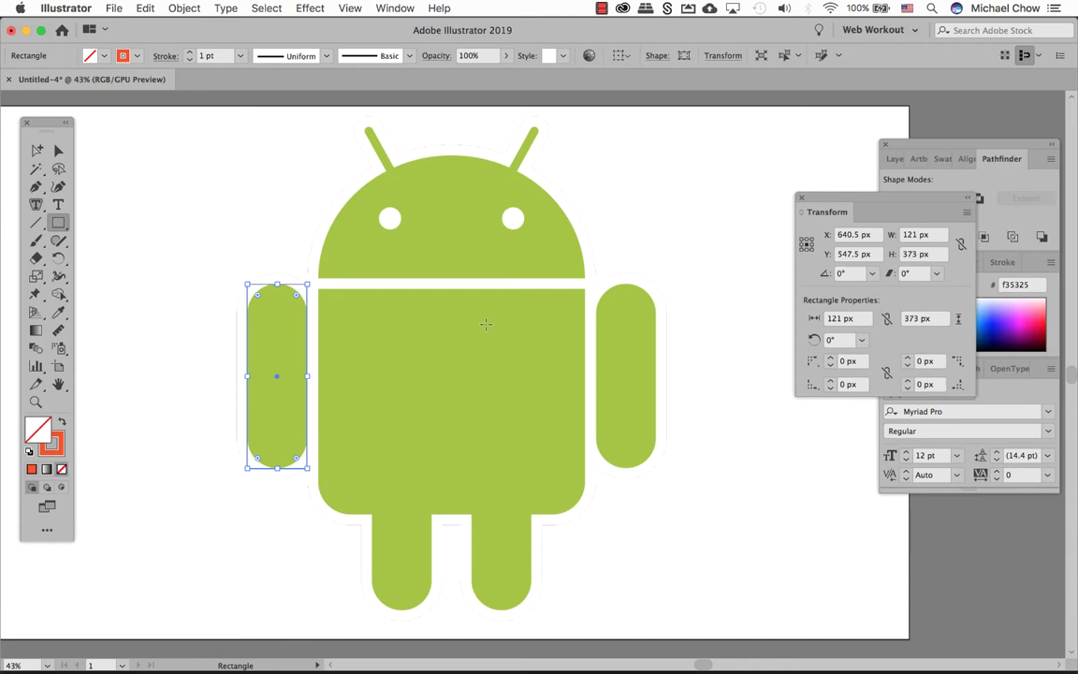
click(240, 55)
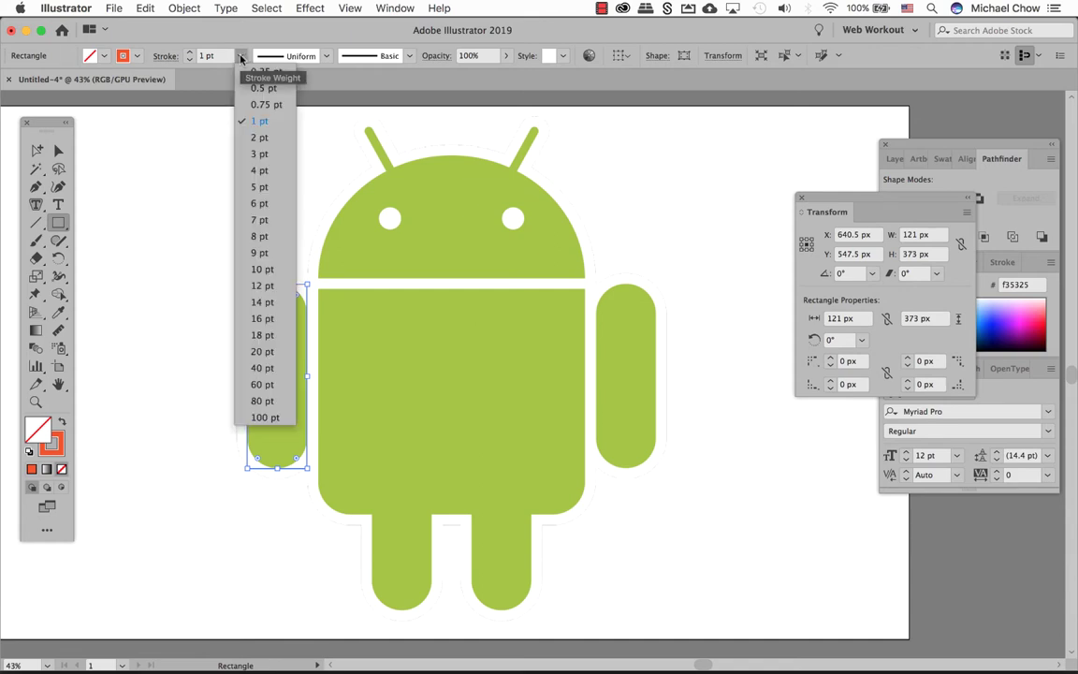
click(263, 138)
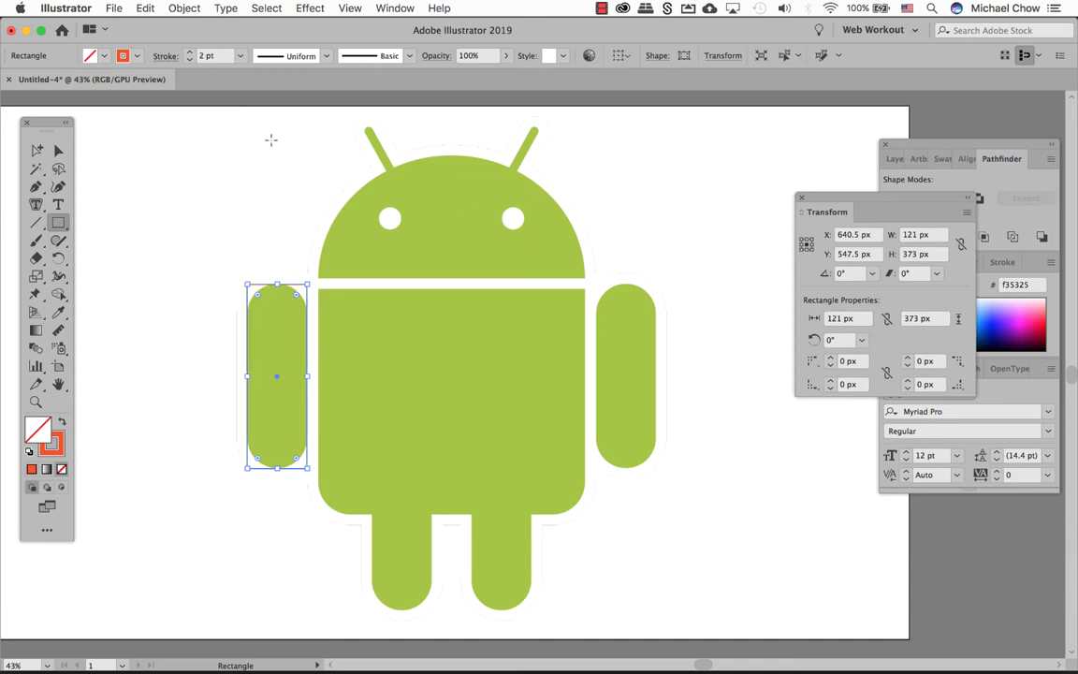
Step: Drag the arm rectangle's live corners to a 60.5 px radius, making a pill shape
super+click(245, 149)
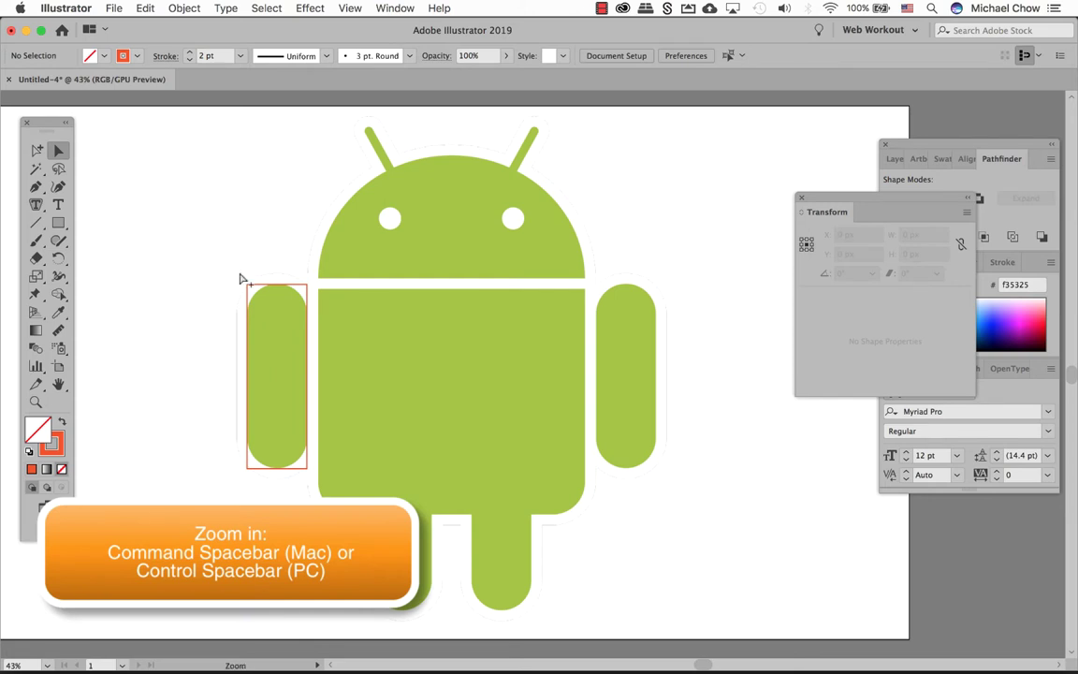
key(super+space)
drag(231, 284, 443, 200)
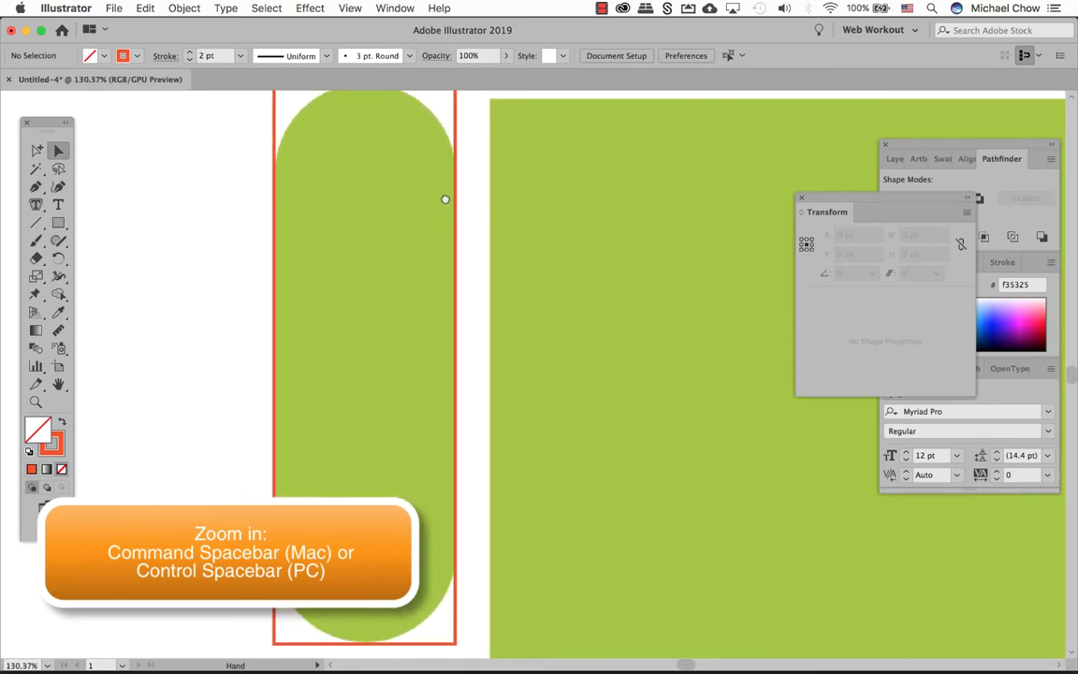
key(super+alt+space)
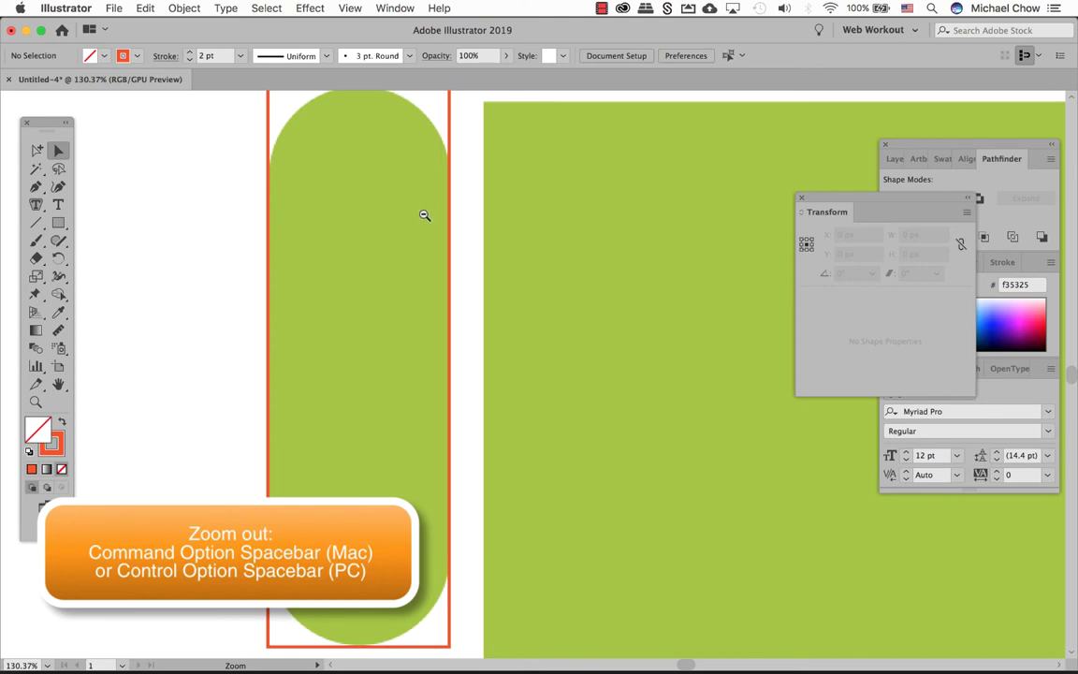
alt+super+click(421, 214)
drag(443, 305, 355, 211)
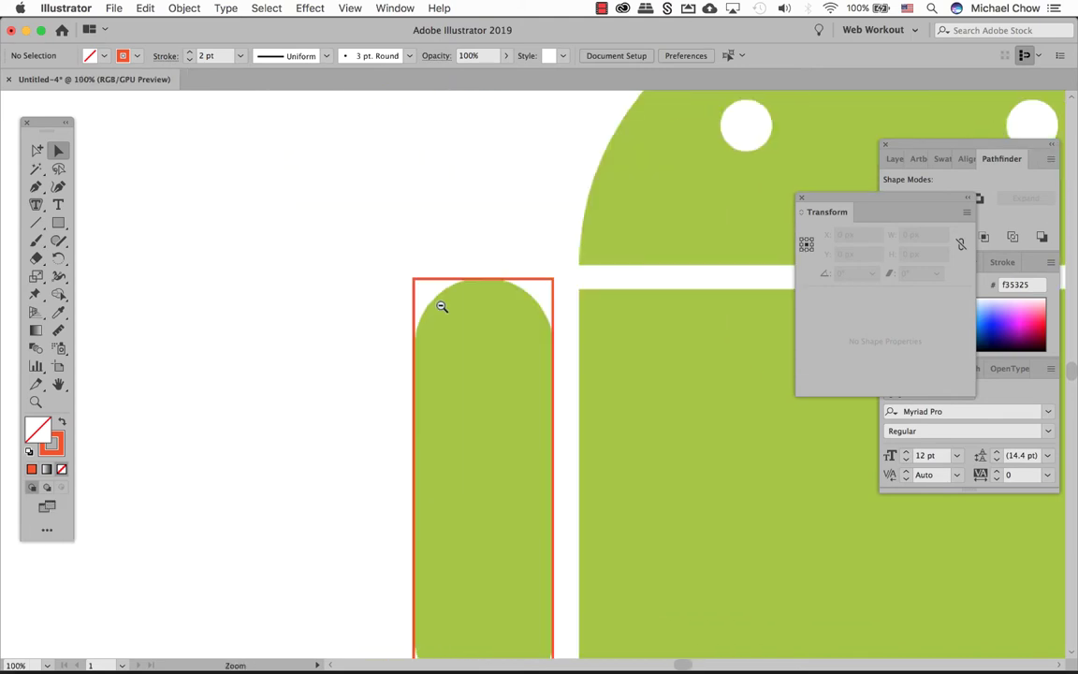
drag(440, 303, 355, 212)
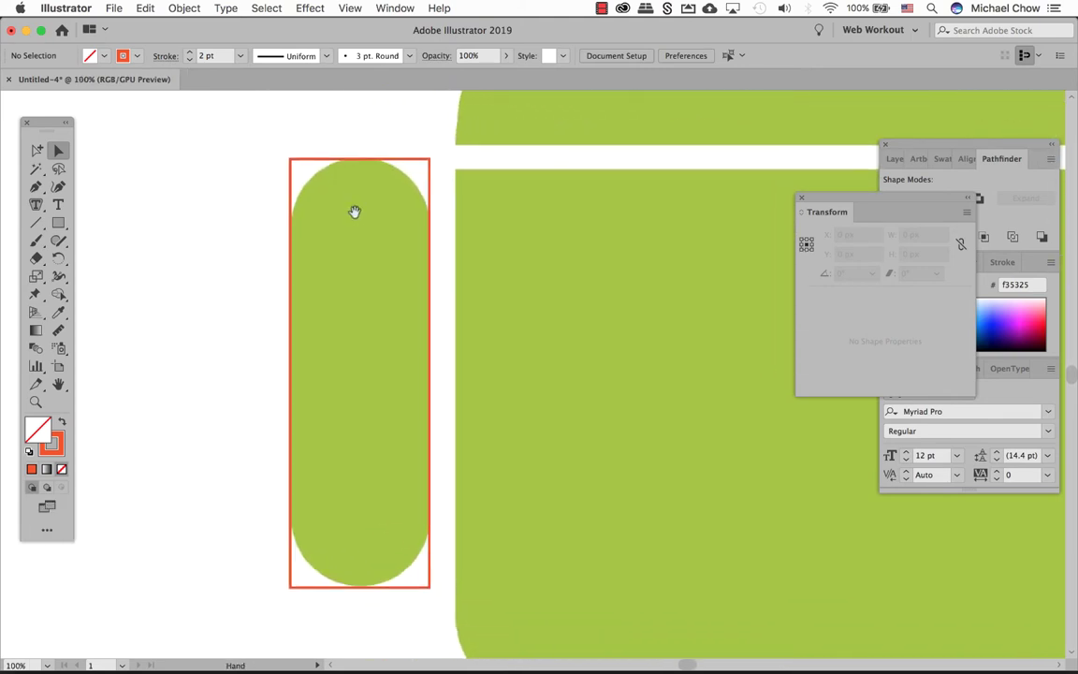
click(416, 169)
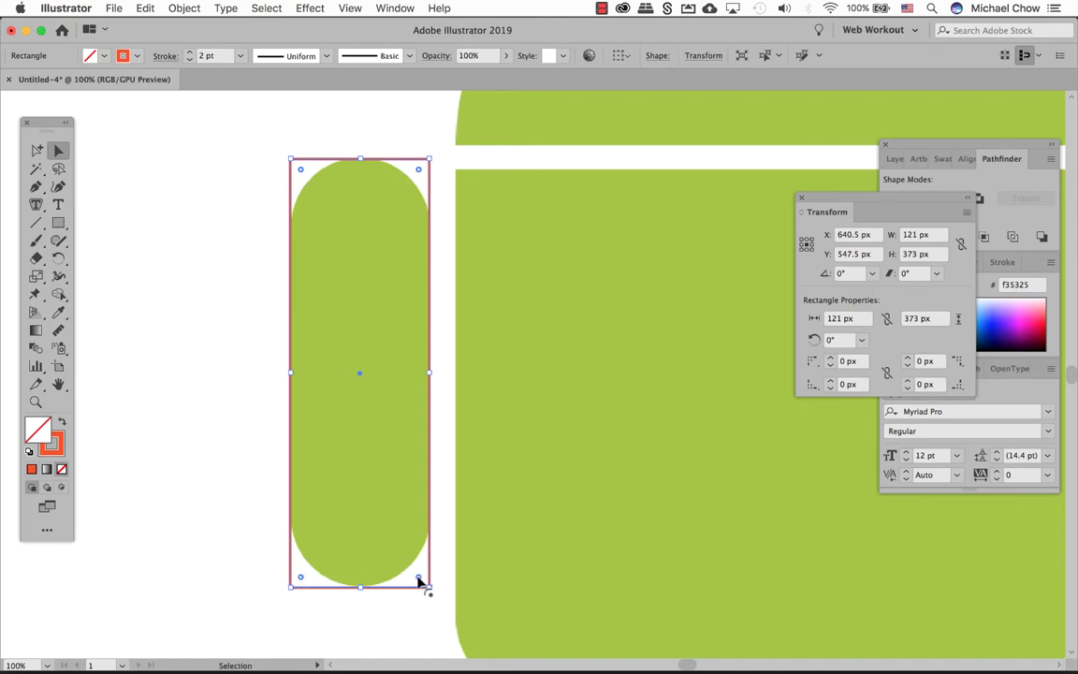
drag(417, 576, 385, 502)
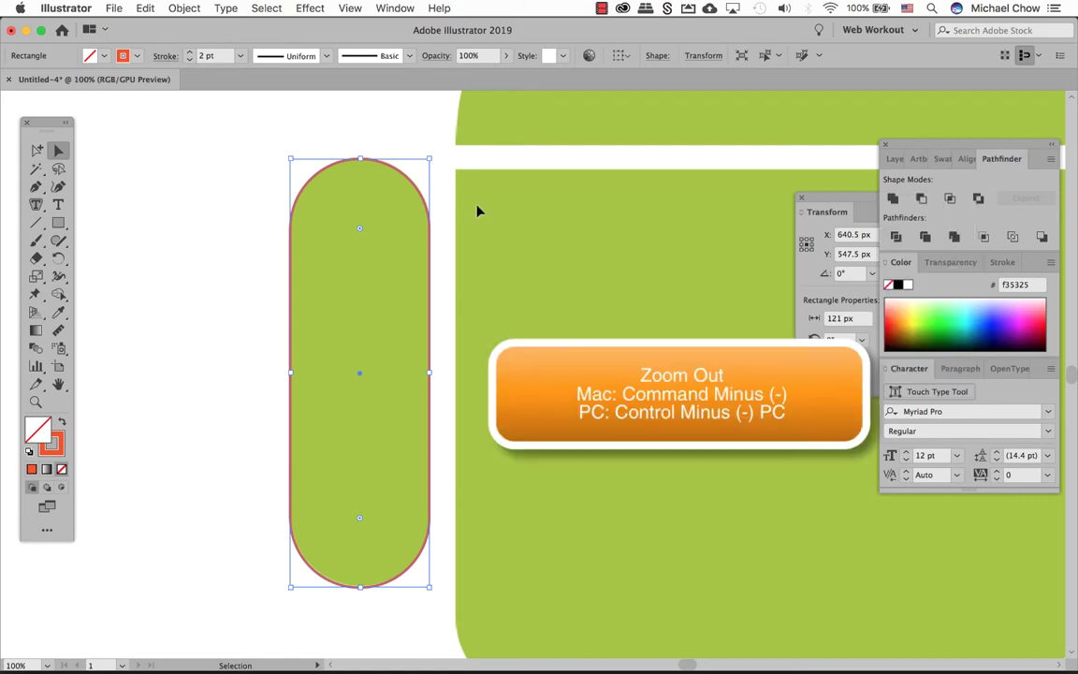
Step: Duplicate the arm pill onto the robot's right arm
key(super+minus)
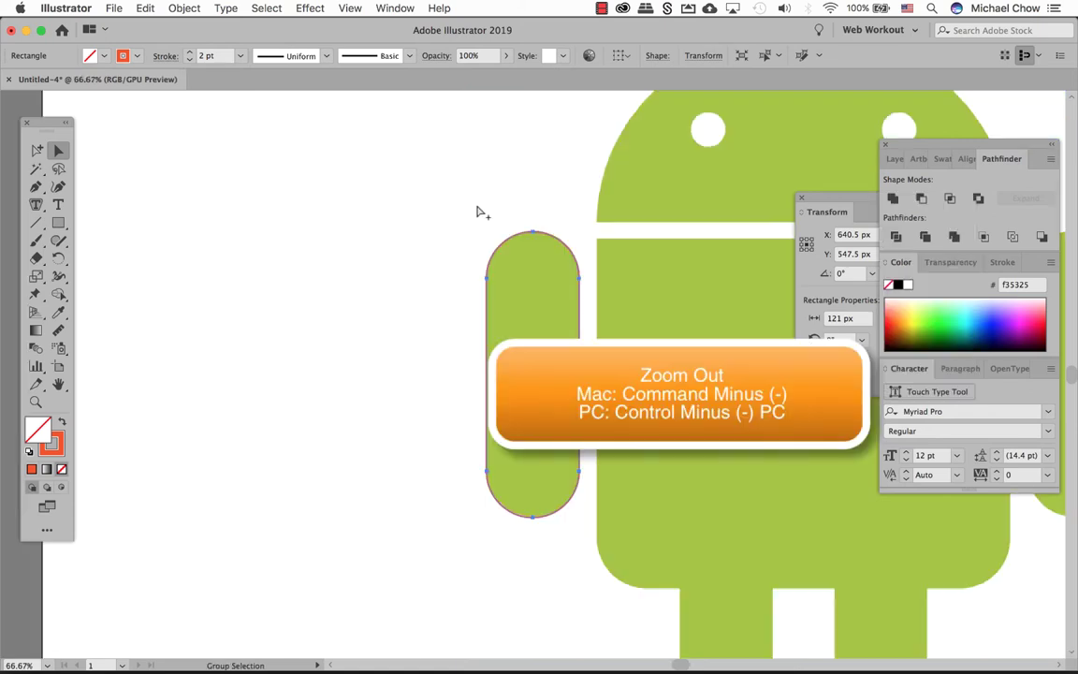
key(super+minus)
drag(432, 232, 319, 210)
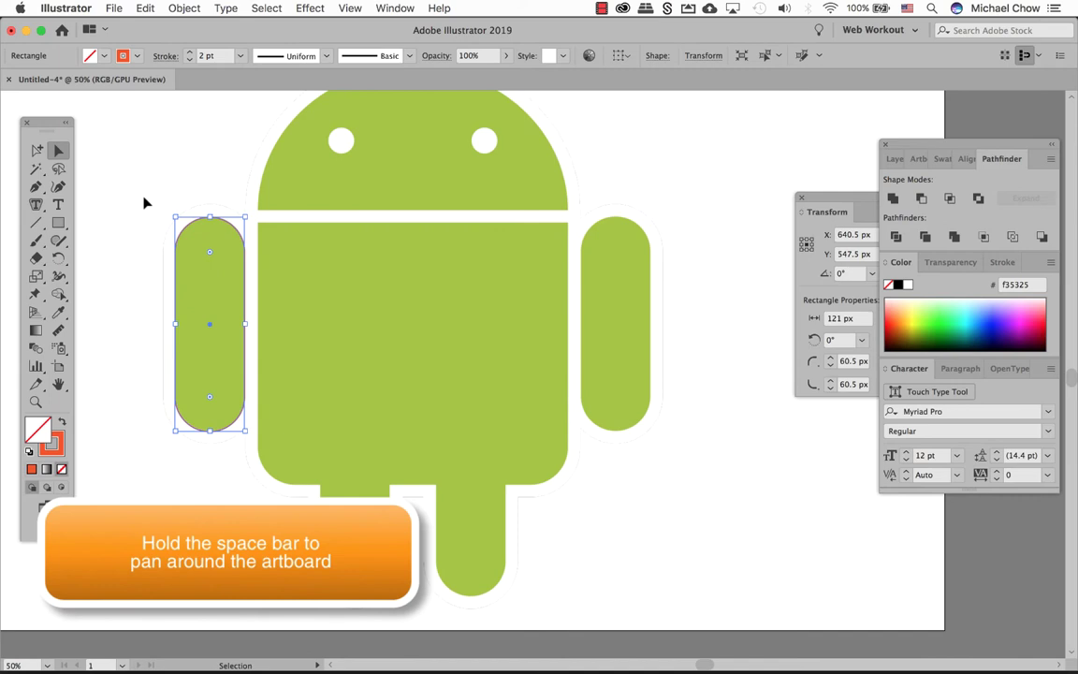
drag(231, 226, 635, 231)
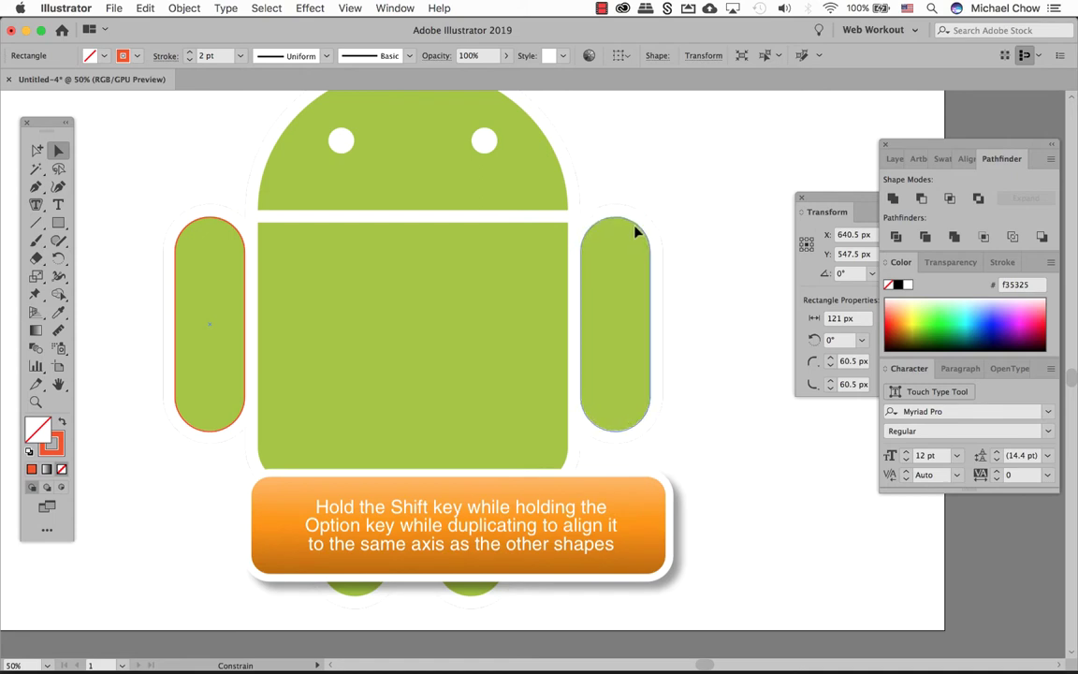
drag(636, 231, 637, 231)
key(super+plus)
click(729, 257)
key(super+minus)
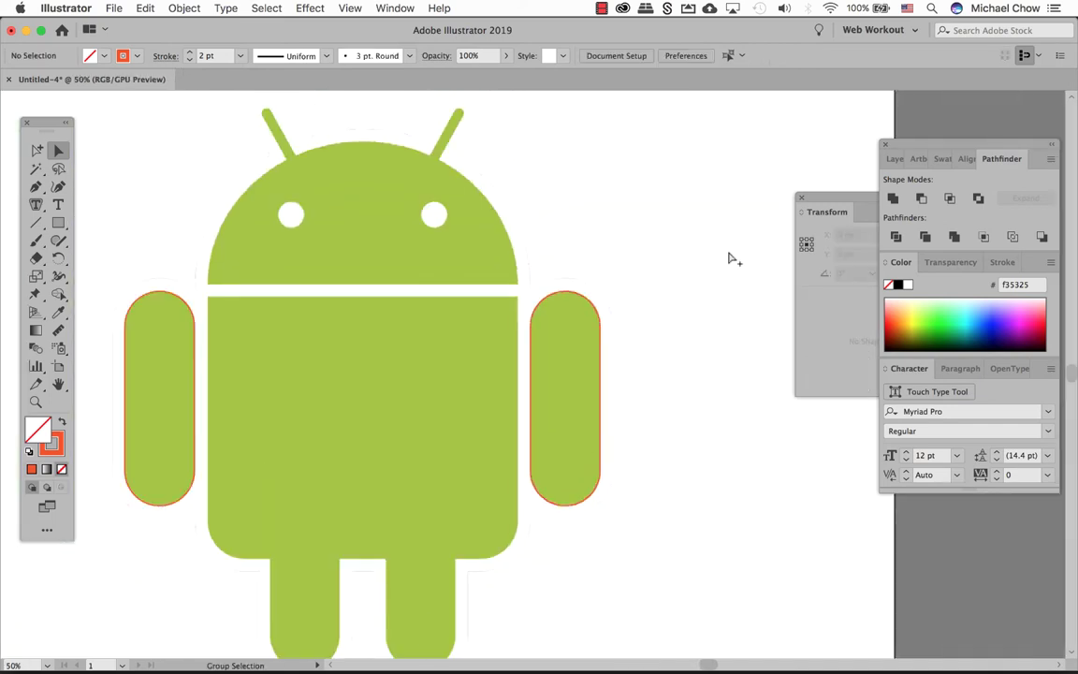
key(super+minus)
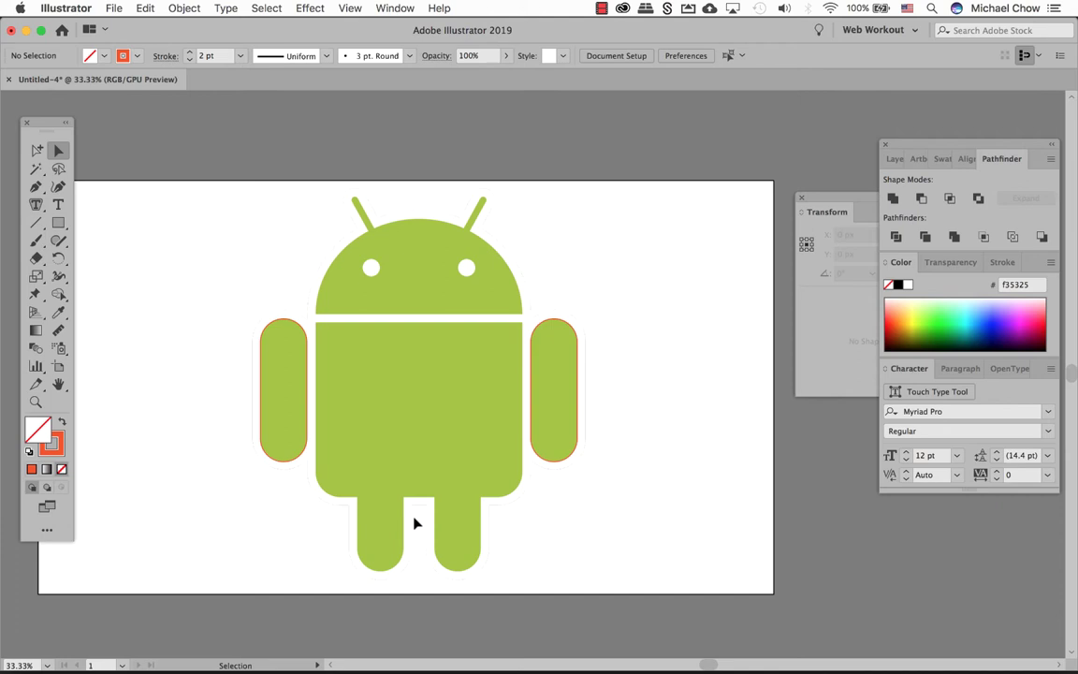
Step: Alt-drag copies of the pill onto the right leg and the left leg
click(579, 415)
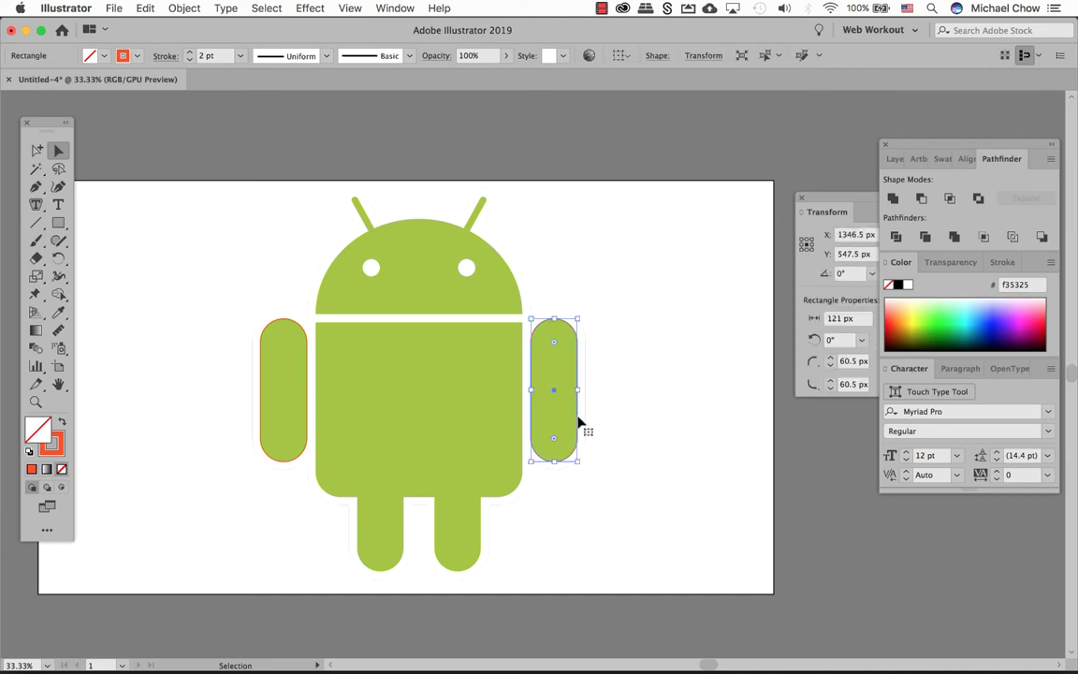
drag(578, 419, 481, 531)
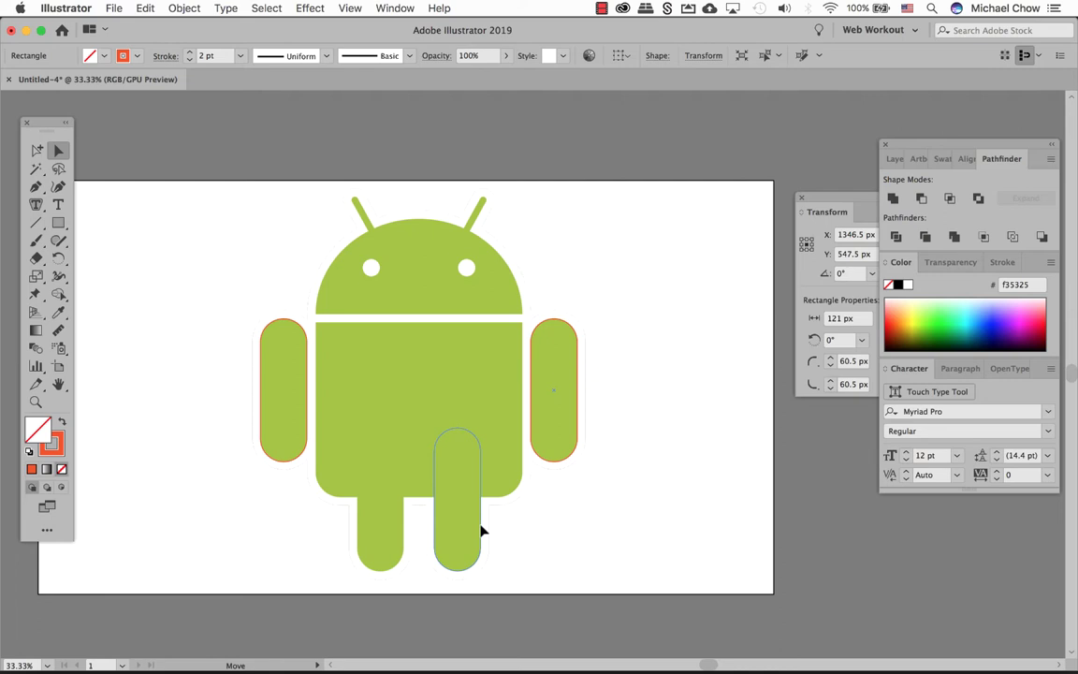
drag(480, 531, 483, 530)
key(alt)
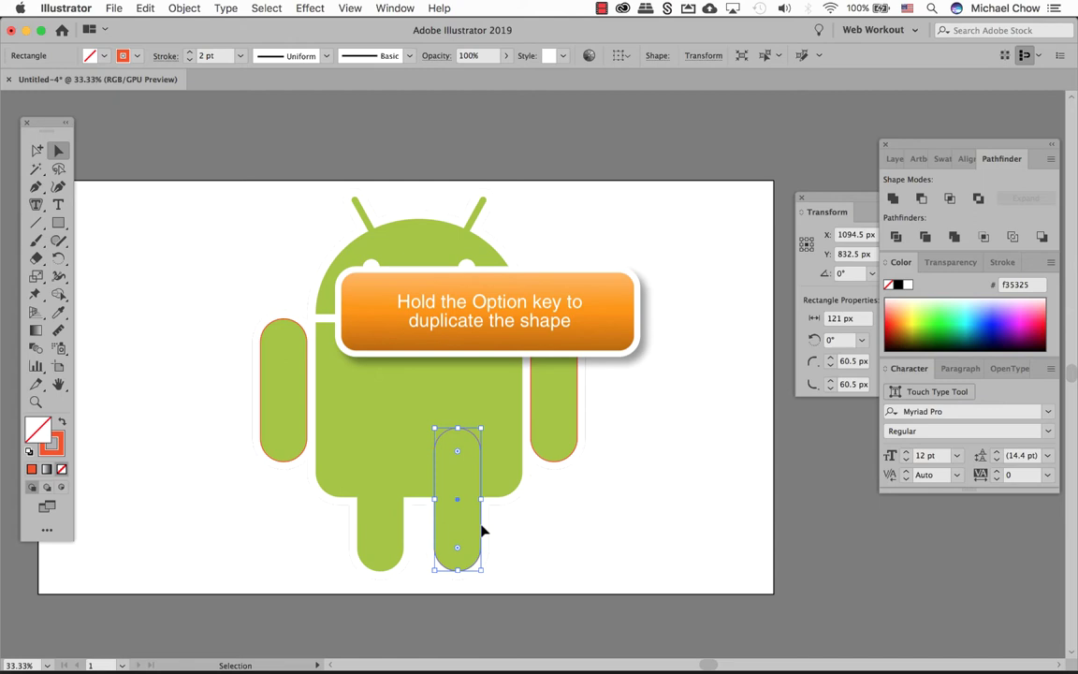
drag(482, 531, 404, 522)
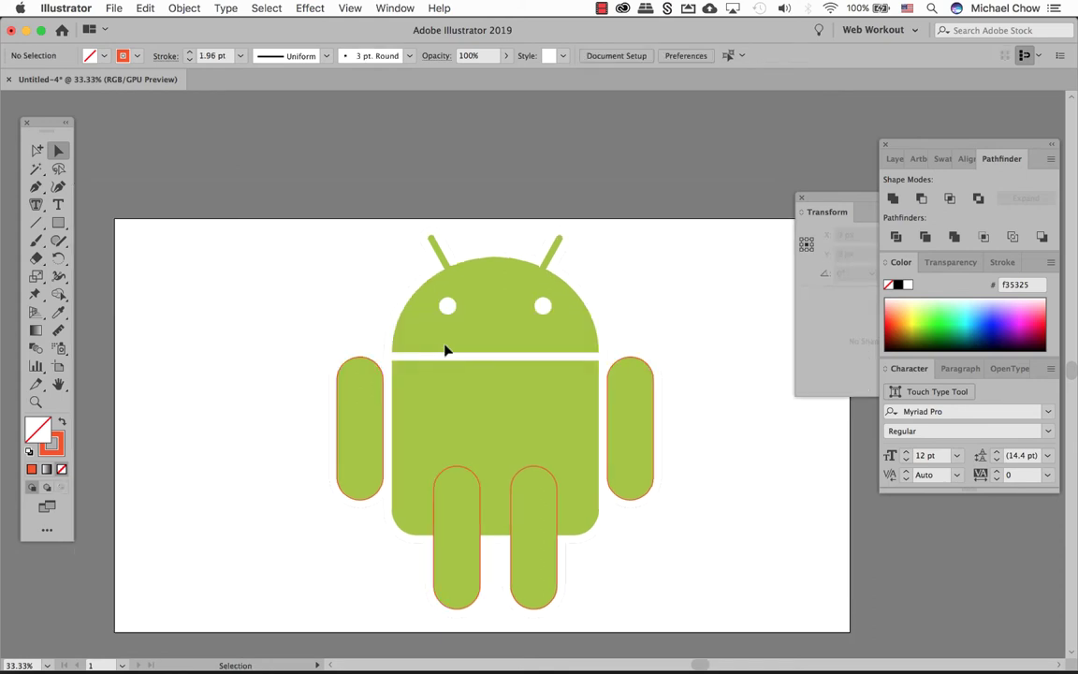
Step: Draw a rectangle and resize it to cover the robot's head and body
click(57, 224)
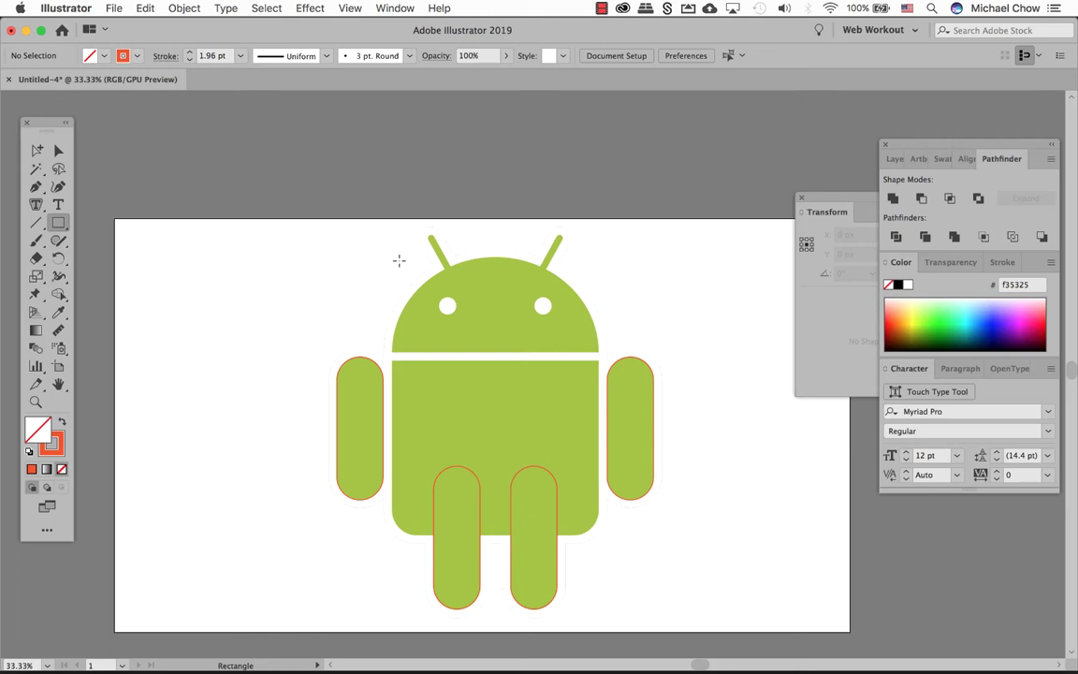
drag(393, 262, 596, 536)
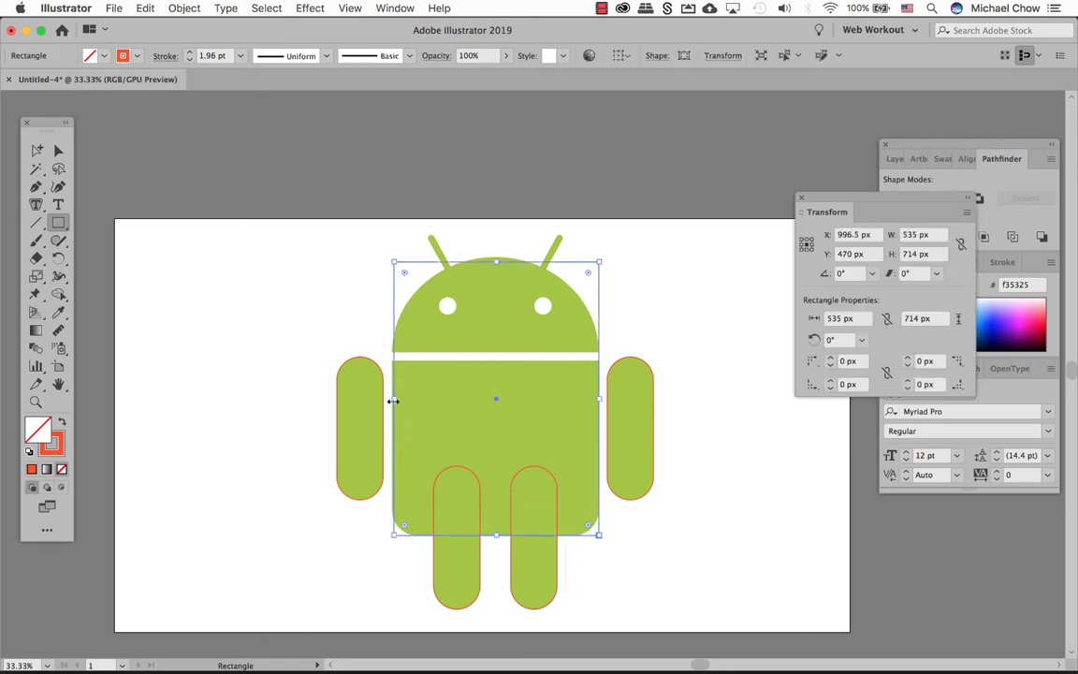
drag(393, 399, 392, 400)
drag(496, 262, 493, 258)
drag(385, 241, 428, 311)
scroll(428, 312, up, 5)
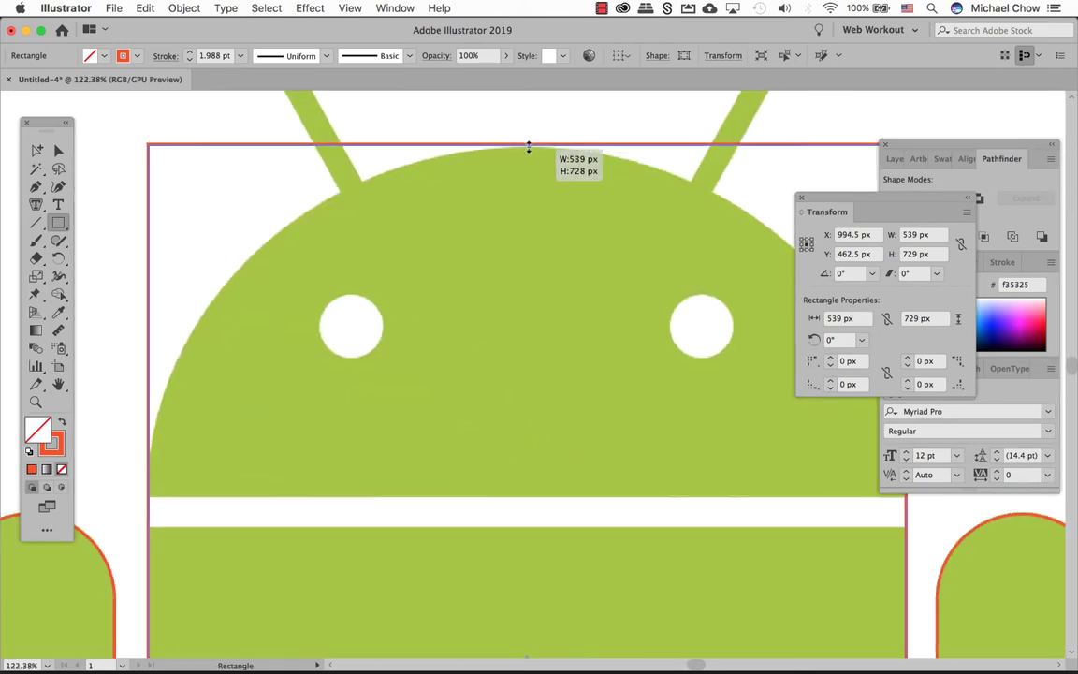
scroll(479, 260, down, 10)
scroll(469, 334, down, 5)
scroll(554, 442, down, 1)
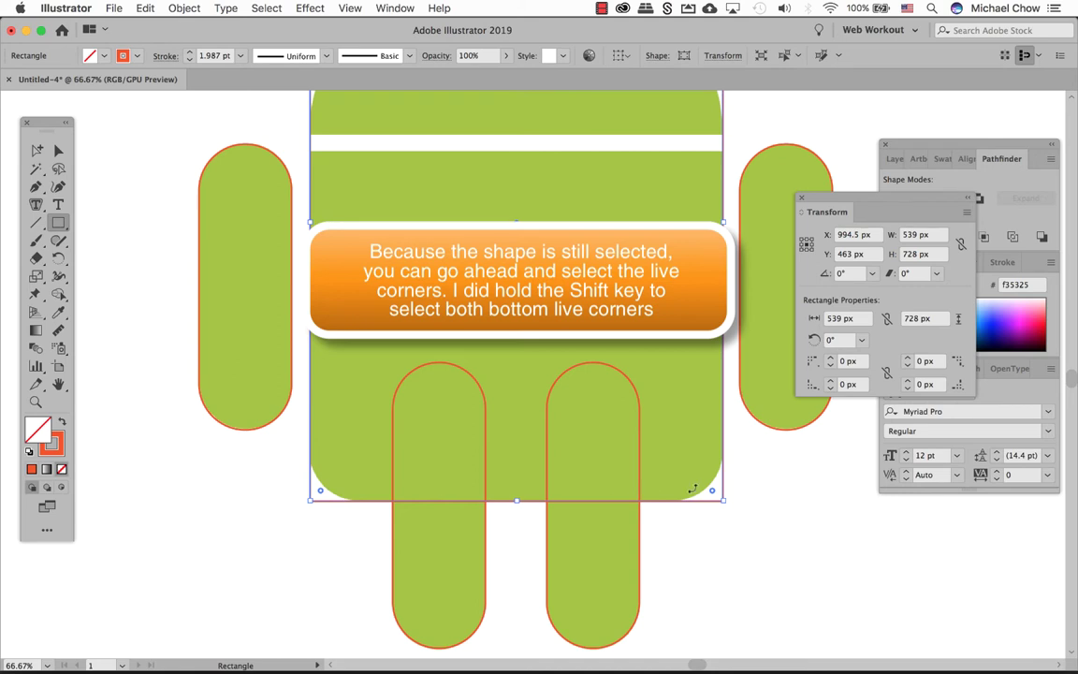
Step: Round the bottom corners softly and the top corners into the head's dome
drag(711, 490, 682, 449)
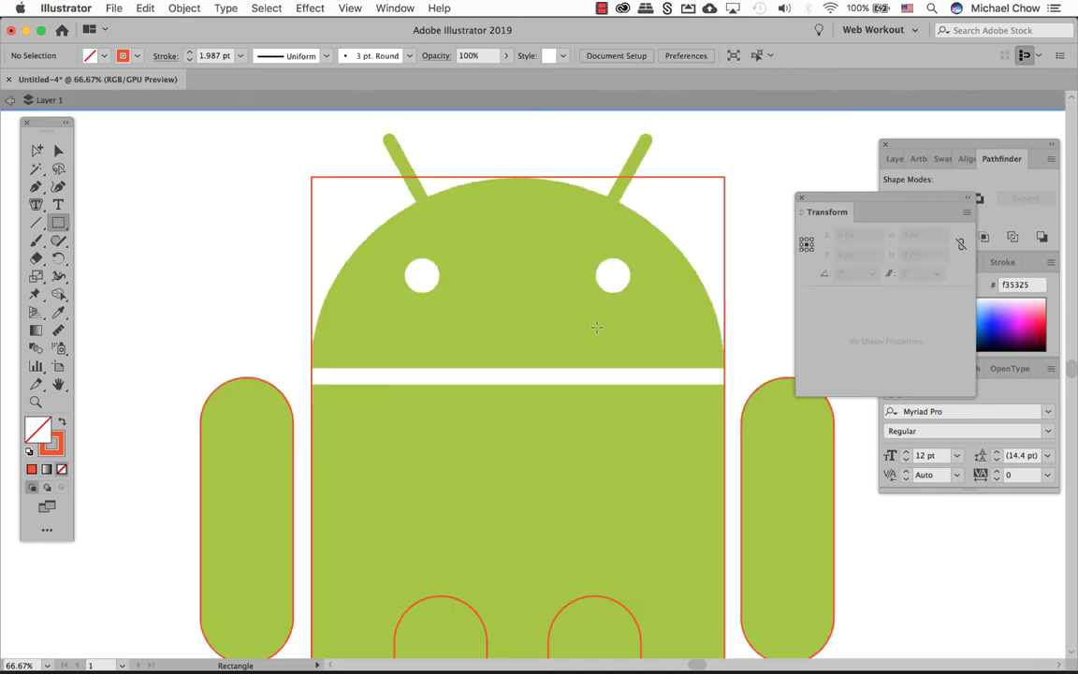
click(725, 235)
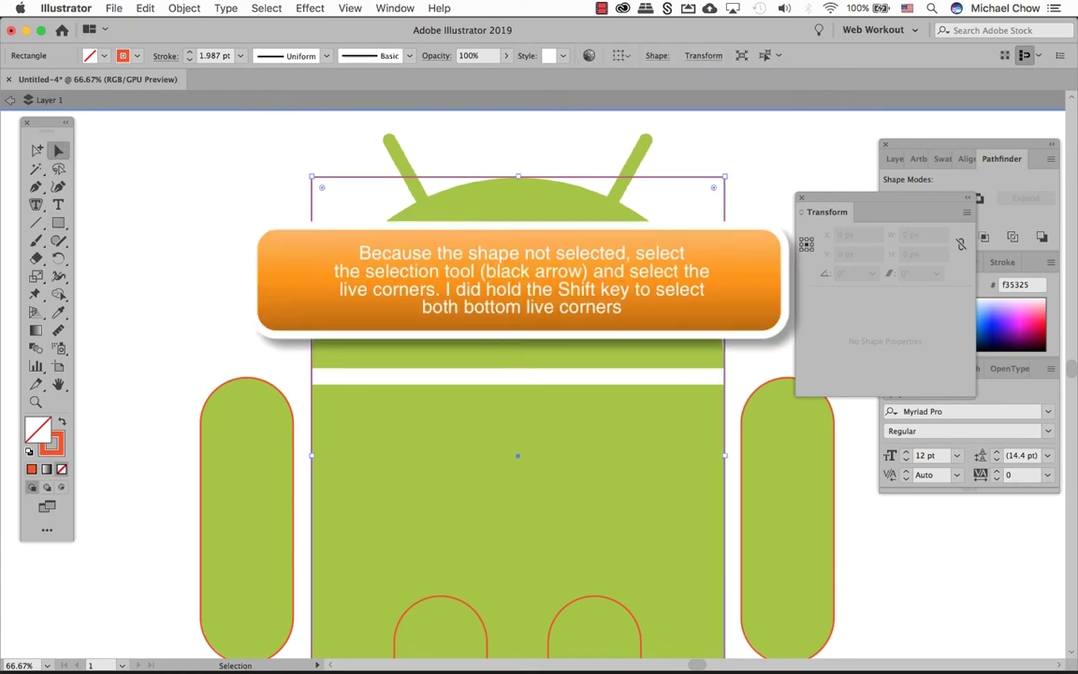
drag(731, 233, 716, 206)
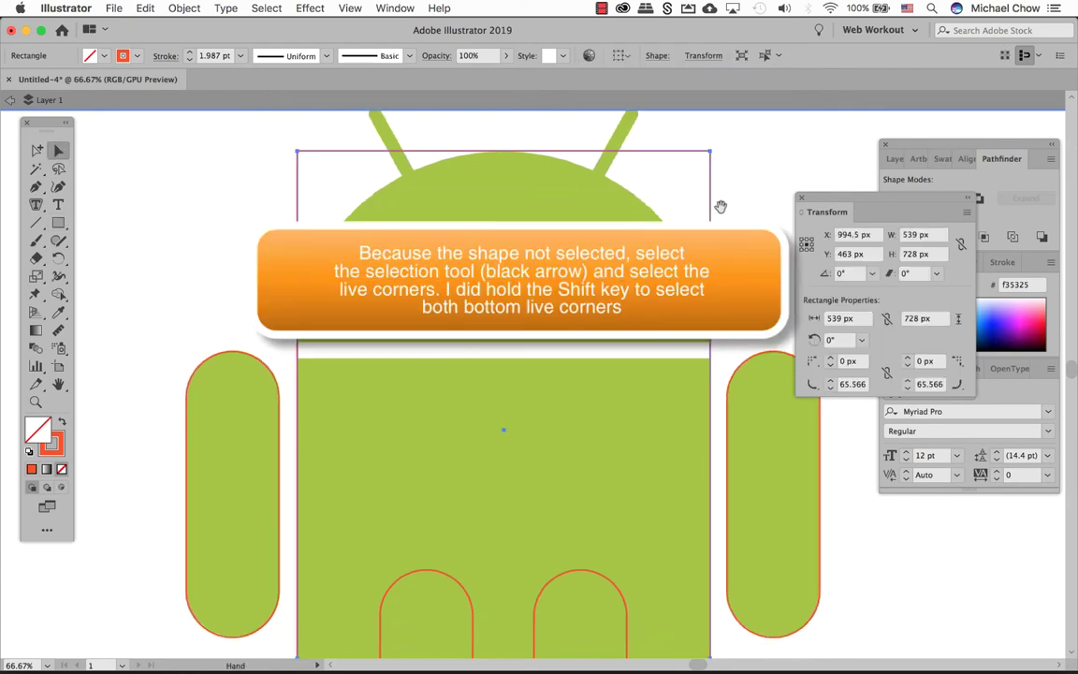
click(701, 164)
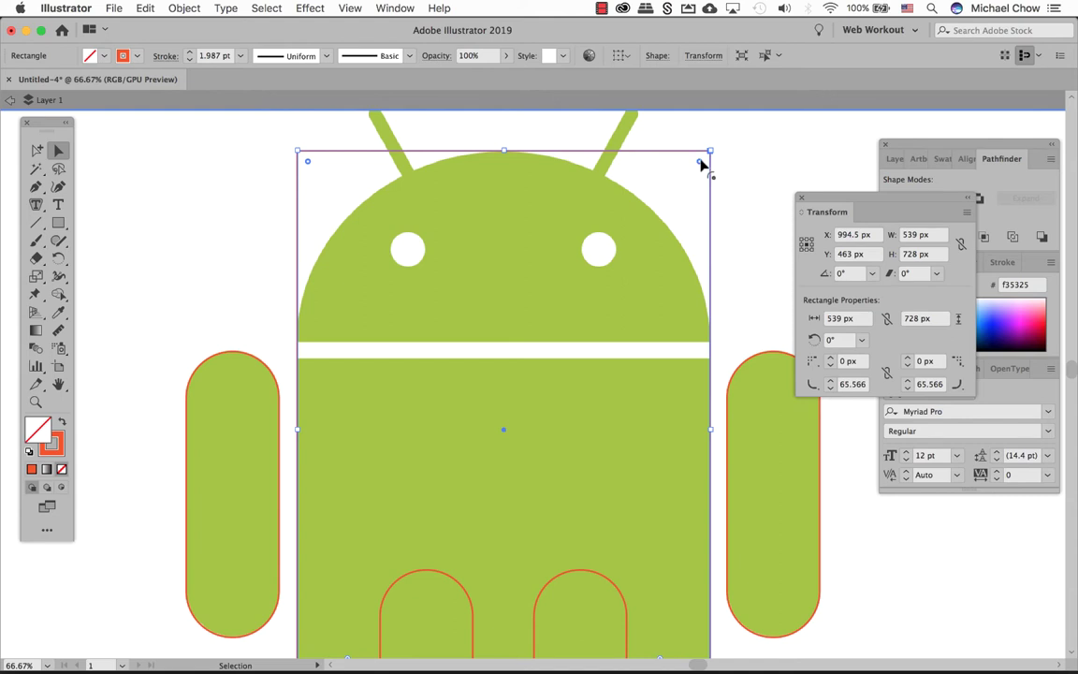
drag(700, 163, 481, 335)
key(super+shift+a)
scroll(562, 281, down, 5)
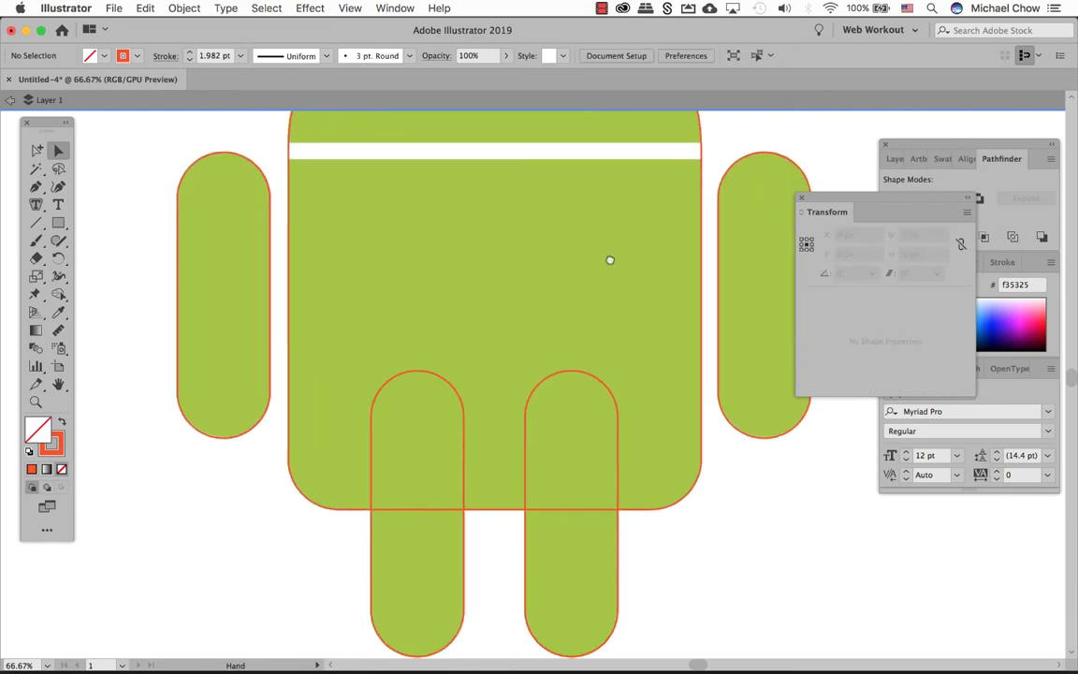
scroll(693, 374, up, 5)
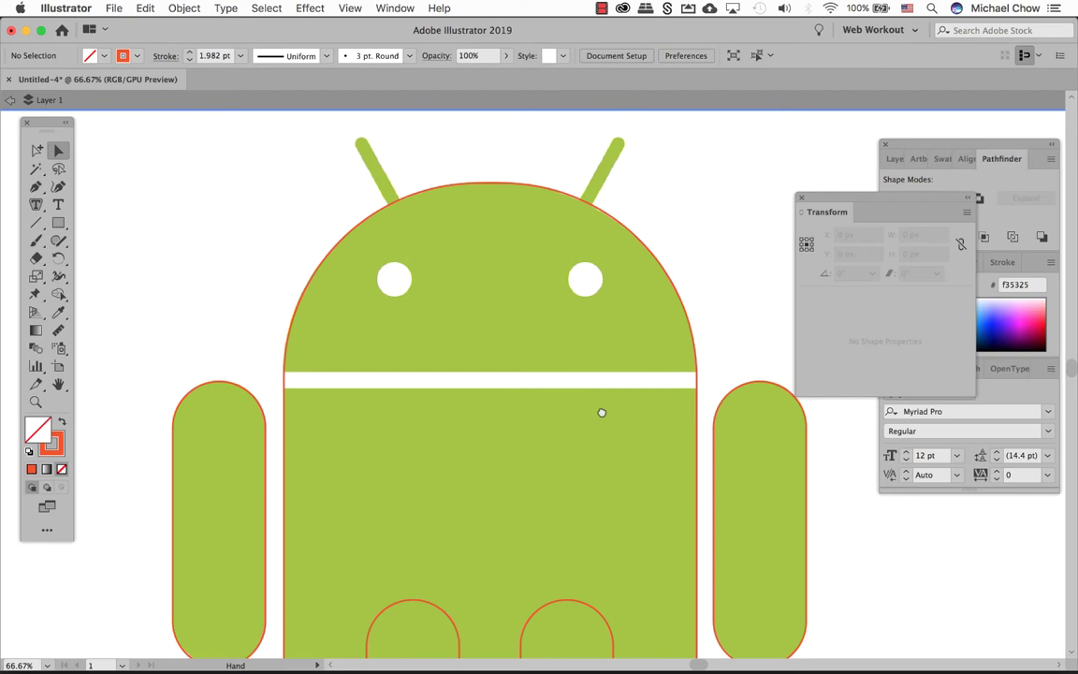
scroll(603, 404, down, 2)
scroll(603, 405, right, 1)
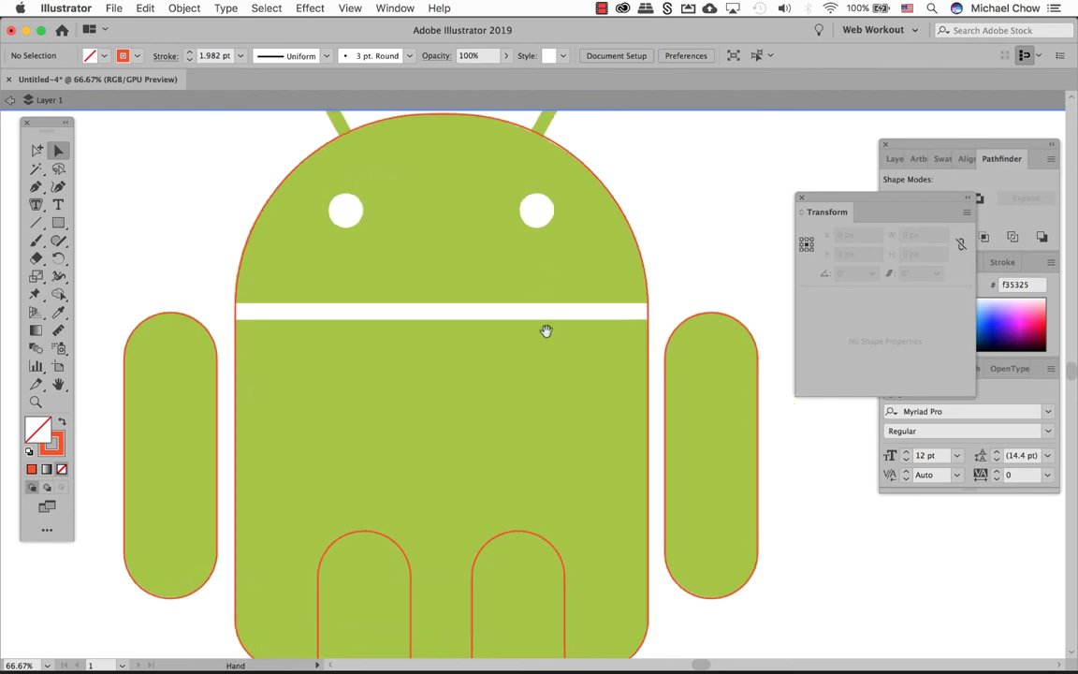
Step: Draw a 587 × 22 px rectangle across the white stripe between head and body
click(58, 223)
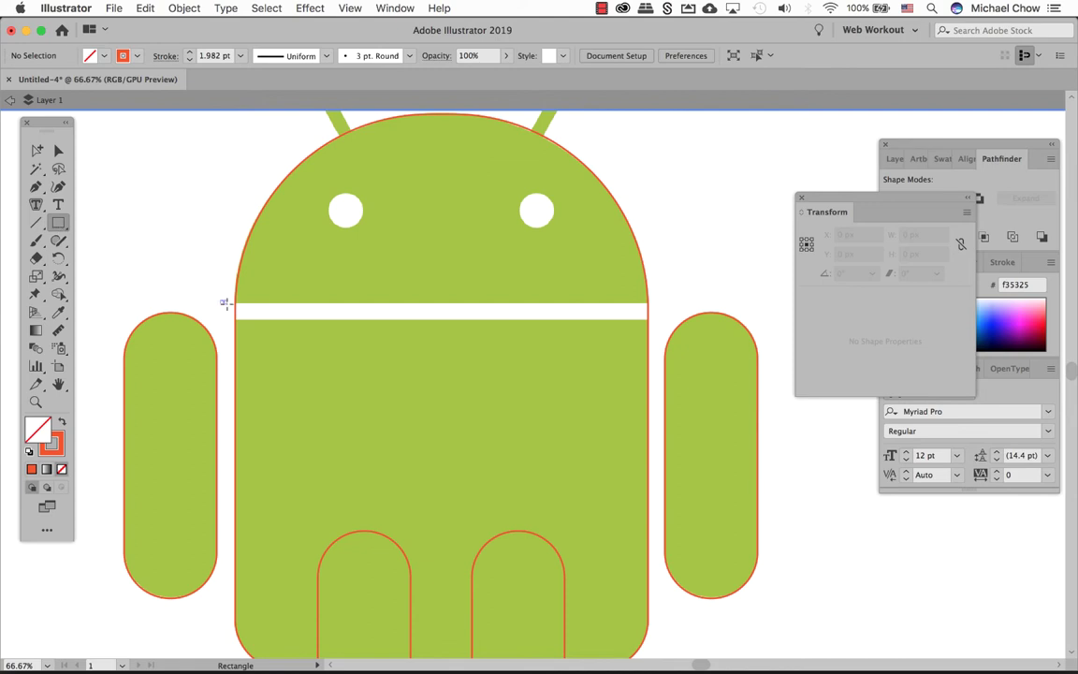
drag(224, 302, 670, 319)
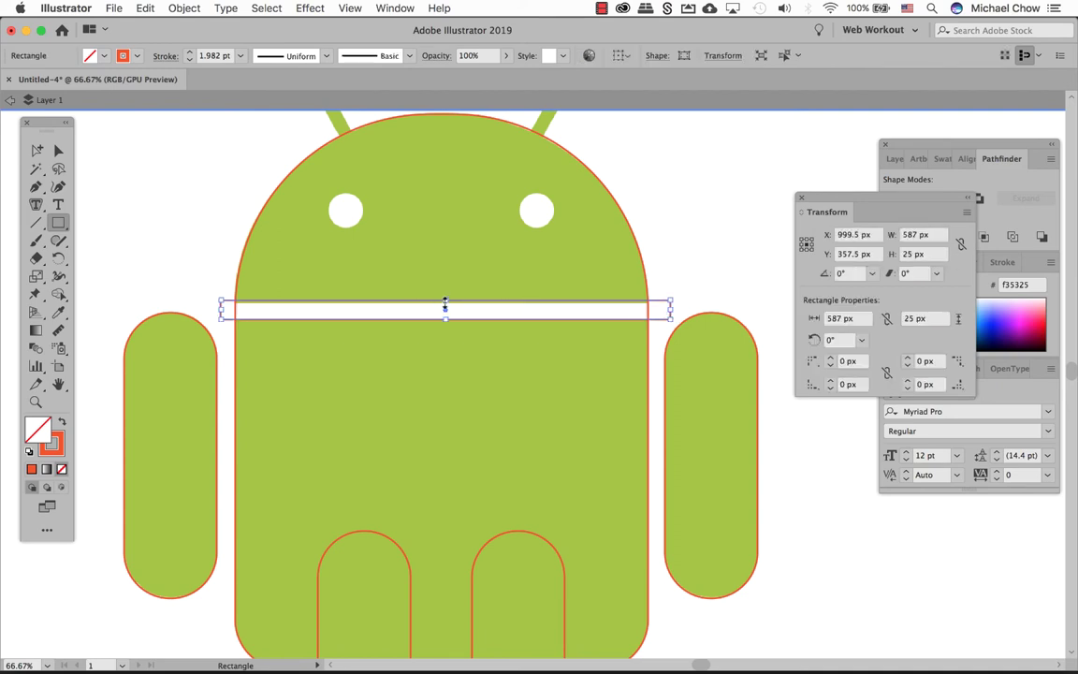
drag(445, 301, 445, 304)
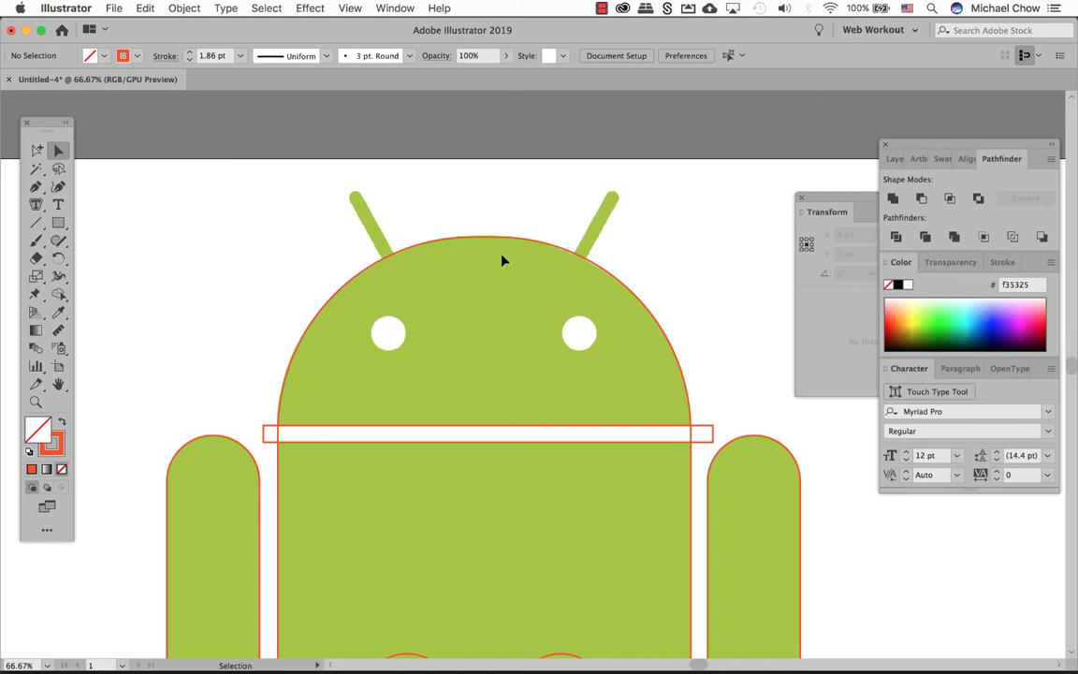
Step: Draw a thin rounded rectangle, tilt it, and move it onto the right antenna
click(59, 223)
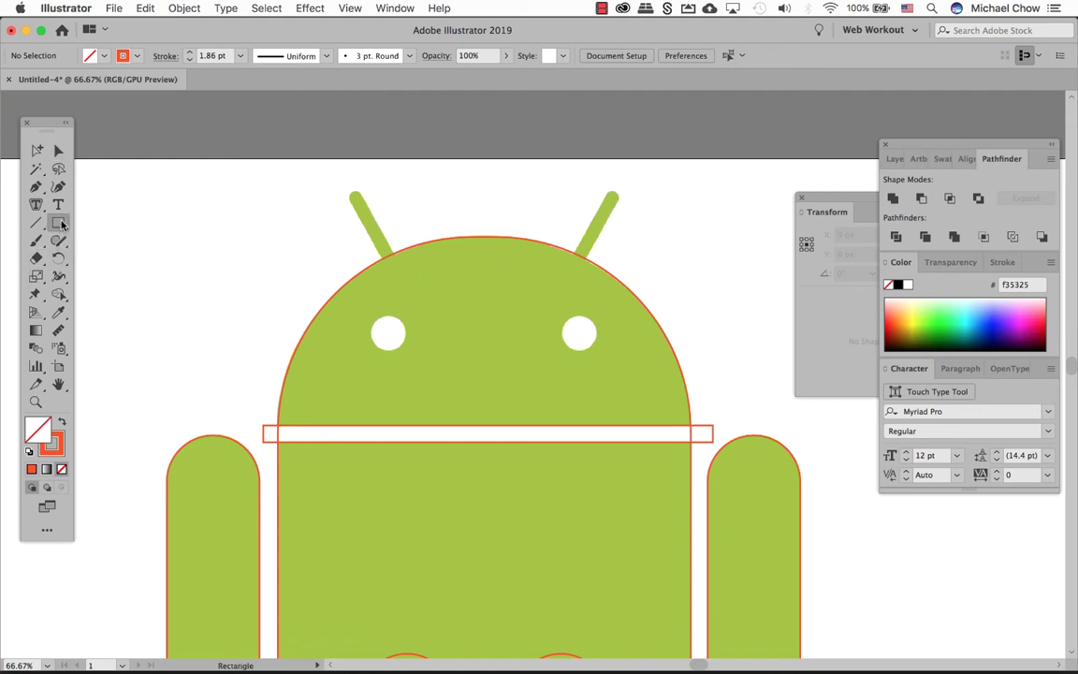
drag(62, 224, 110, 246)
drag(473, 302, 482, 365)
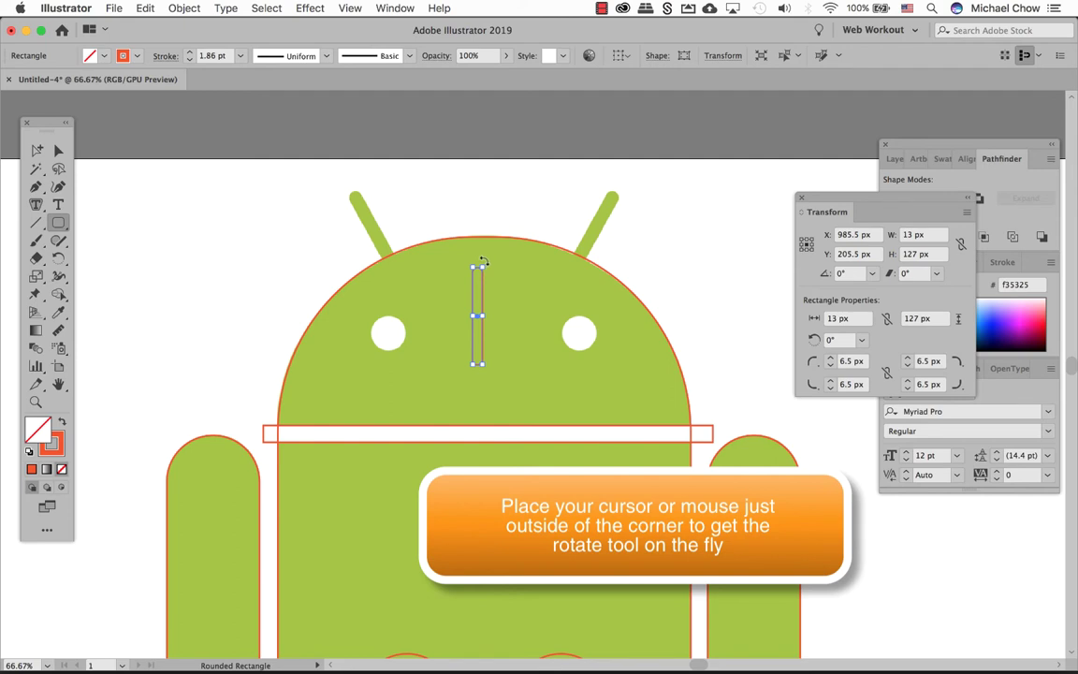
drag(483, 265, 506, 279)
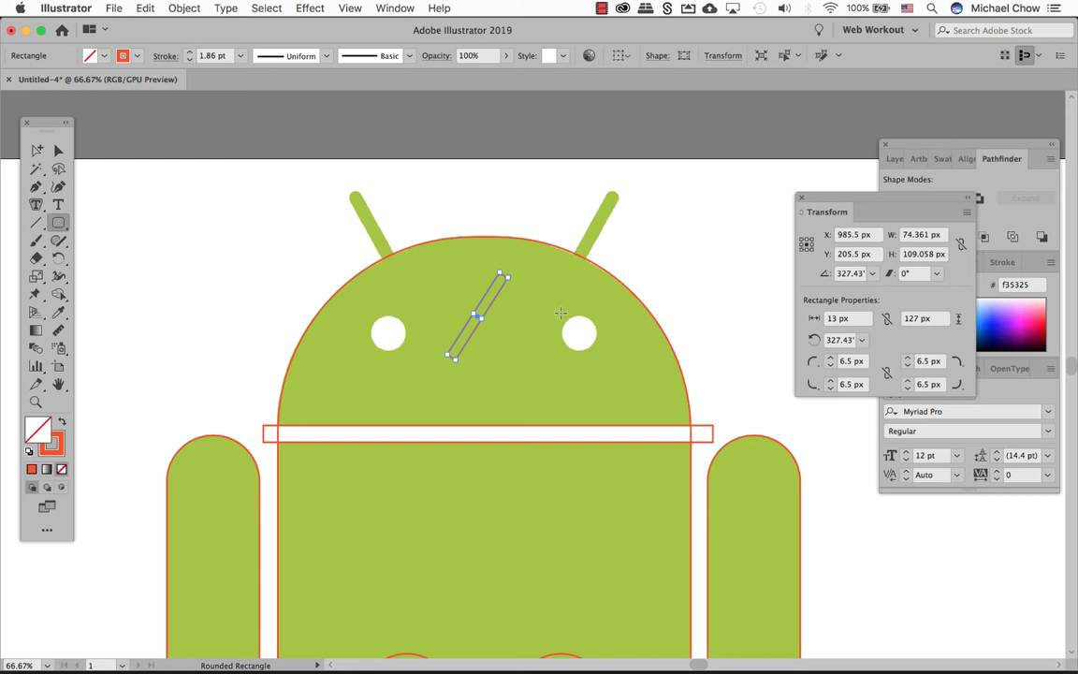
key(v)
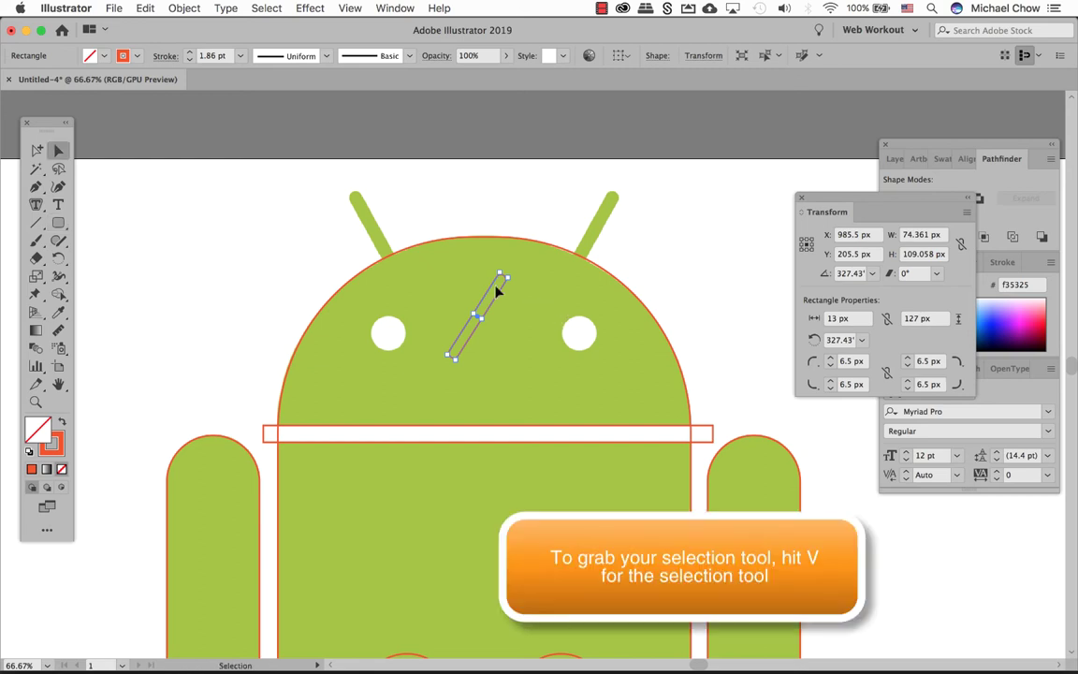
drag(493, 309, 510, 305)
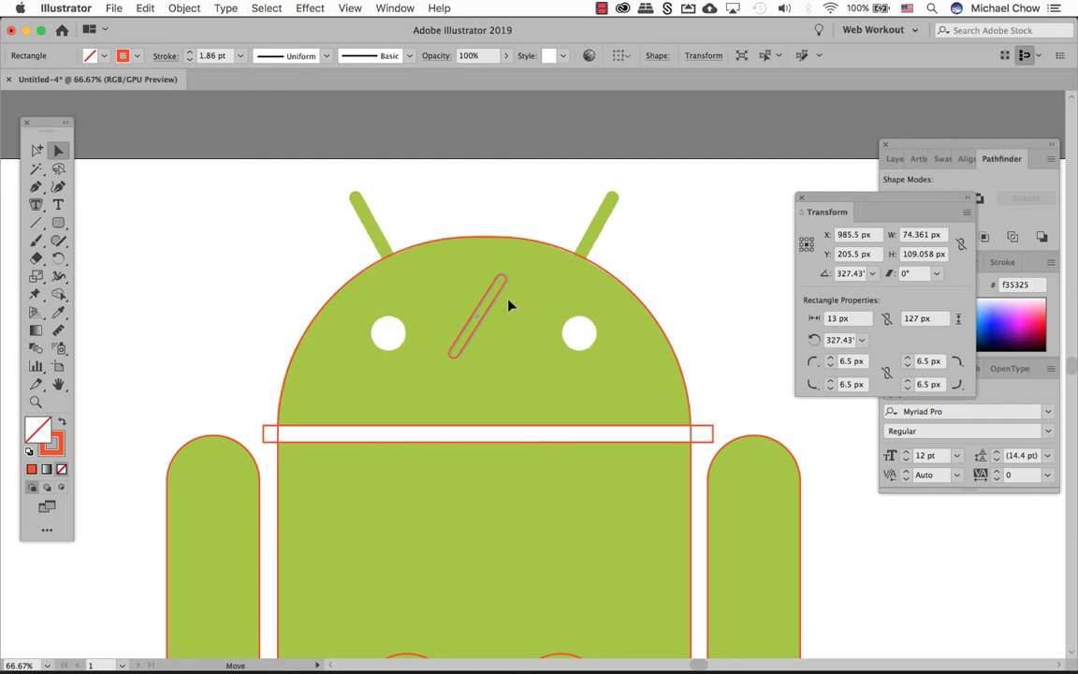
drag(592, 272, 606, 225)
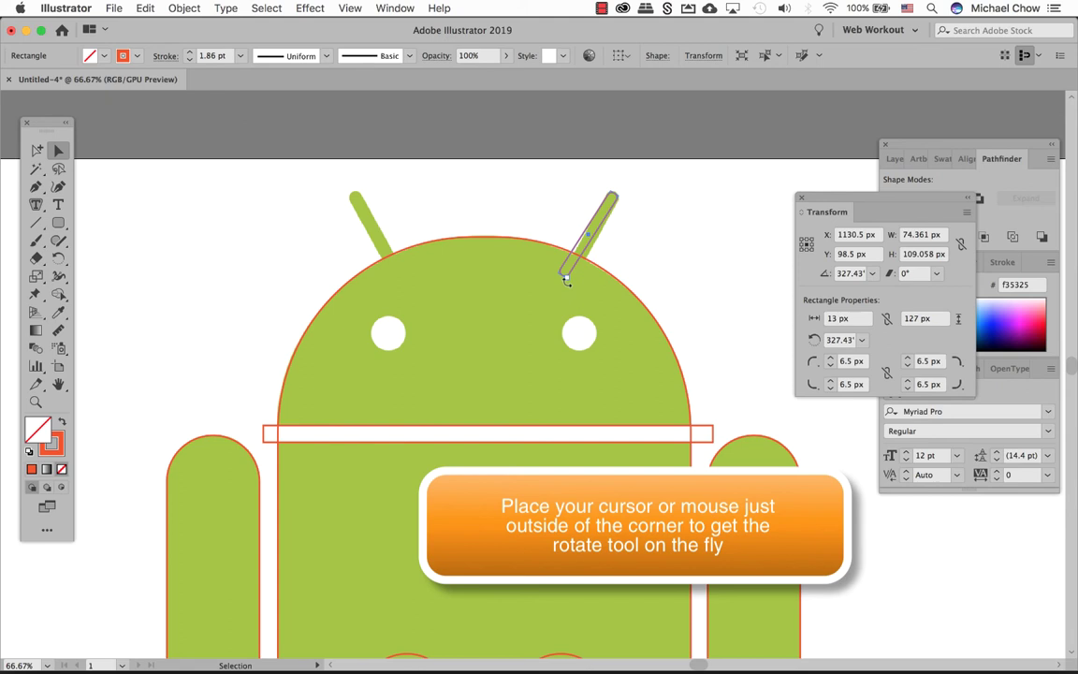
Step: Rotate the antenna bar to 330° and widen it to 17.49 × 127 px
drag(566, 279, 572, 280)
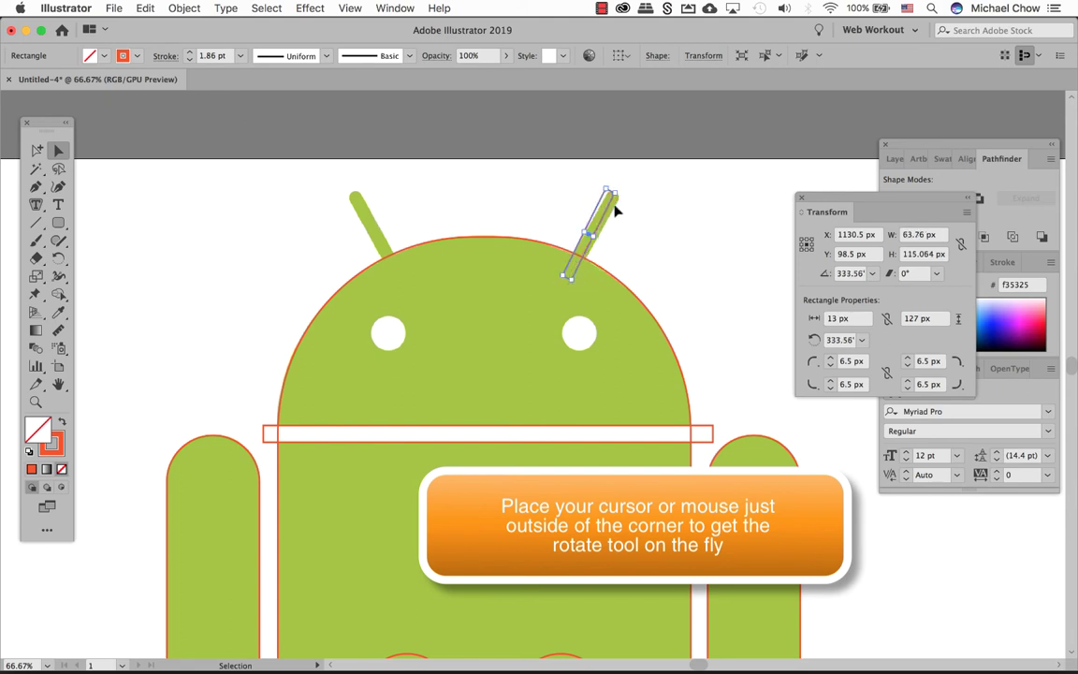
drag(618, 185, 613, 217)
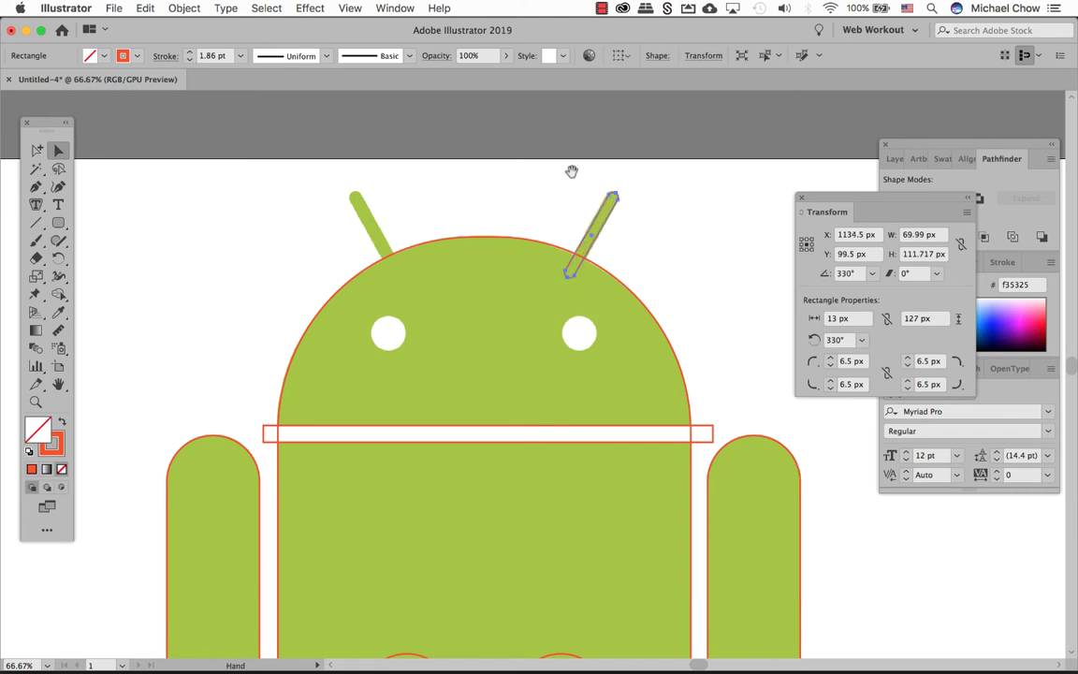
drag(572, 171, 686, 308)
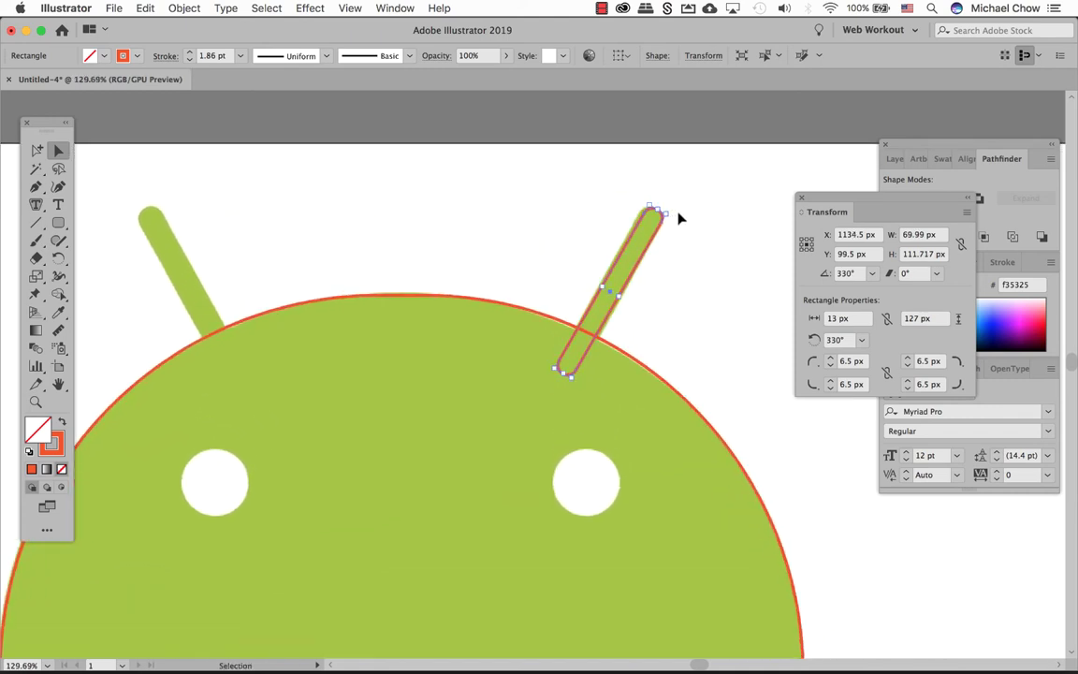
drag(671, 210, 668, 208)
drag(620, 294, 623, 300)
click(654, 245)
click(667, 283)
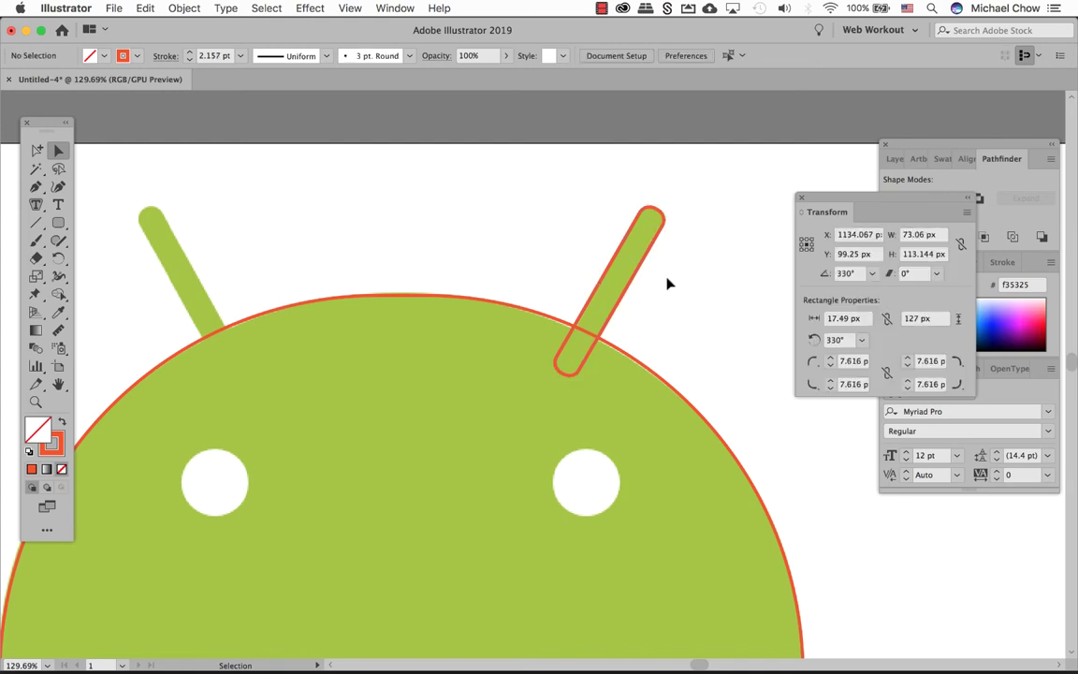
click(654, 242)
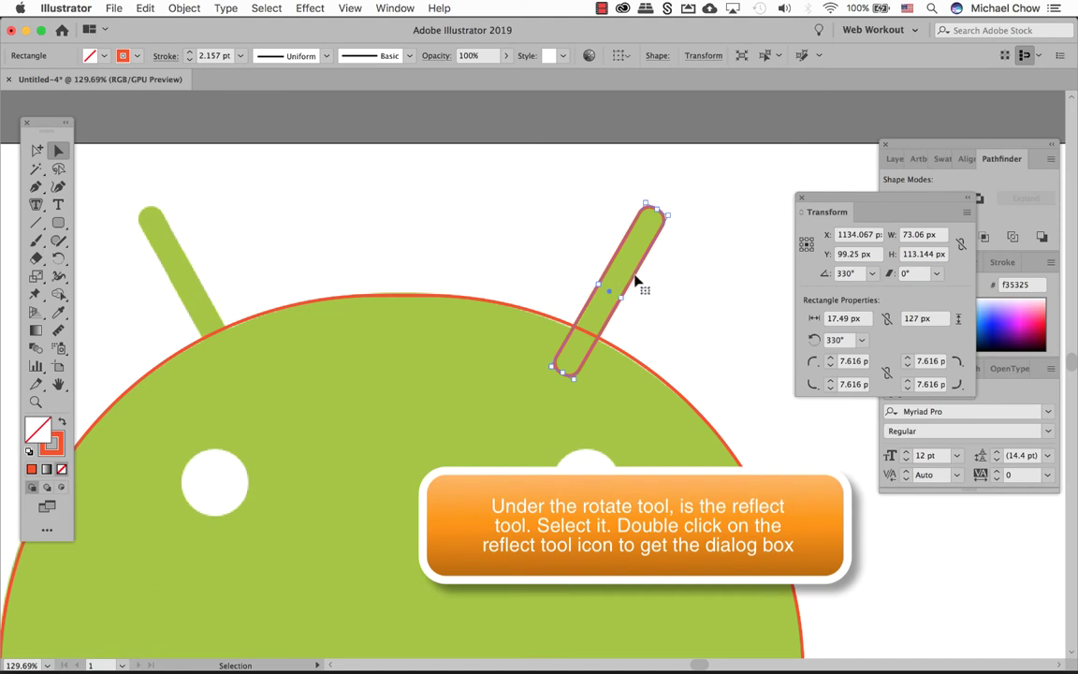
Step: Make a vertical-axis Reflect copy of the antenna and drag it toward the left antenna
click(59, 260)
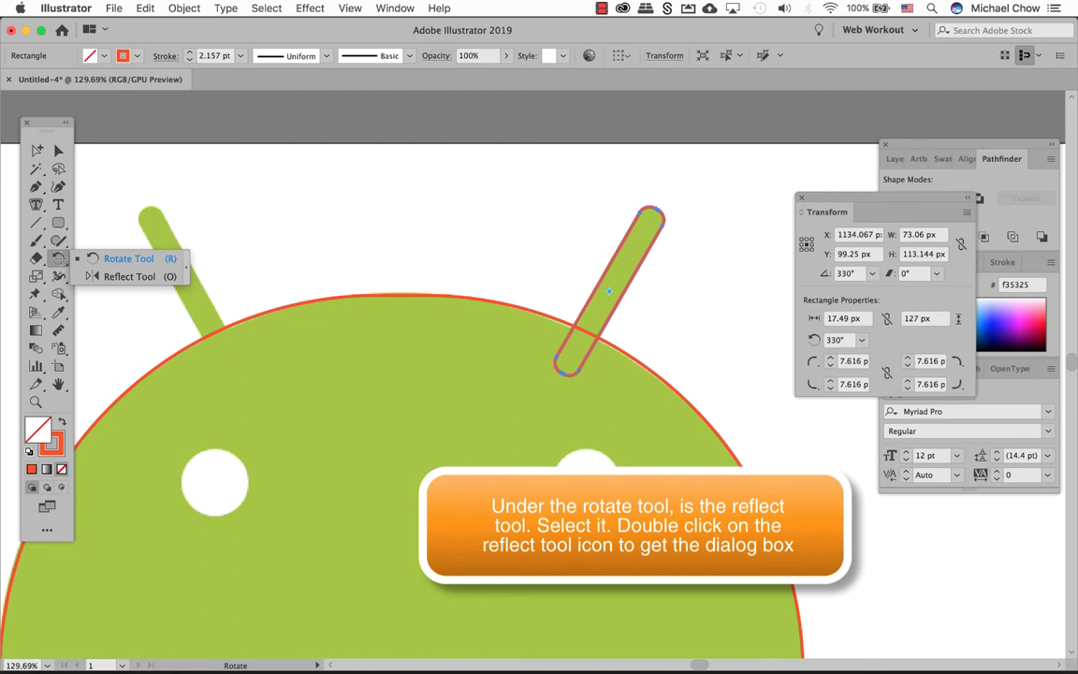
click(122, 277)
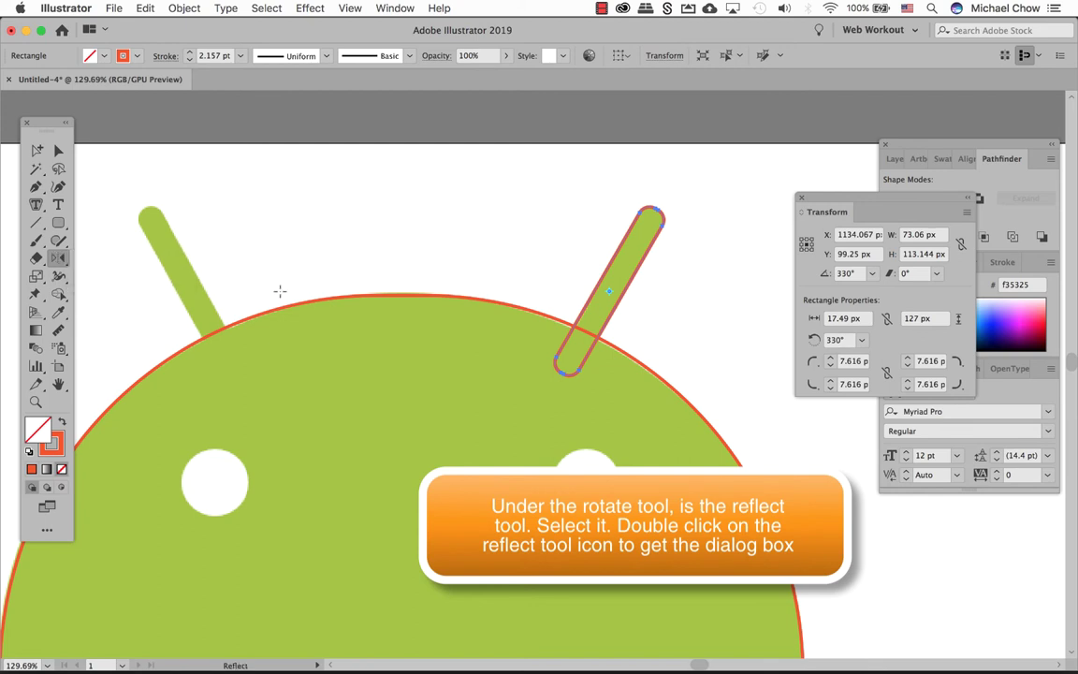
double_click(58, 258)
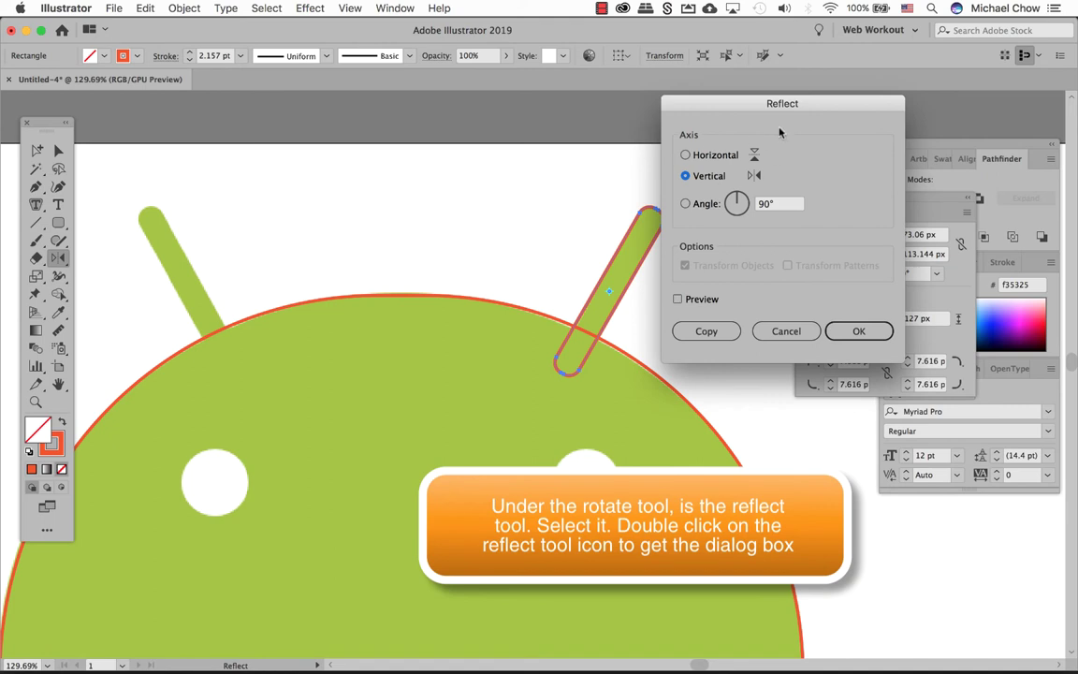
click(678, 299)
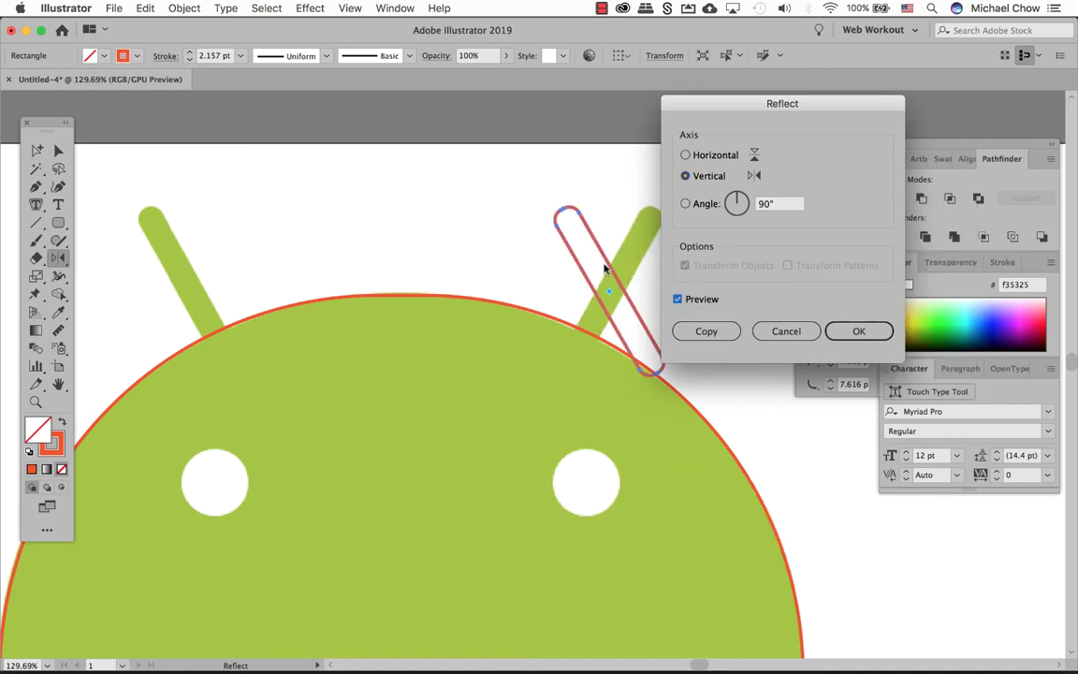
click(684, 300)
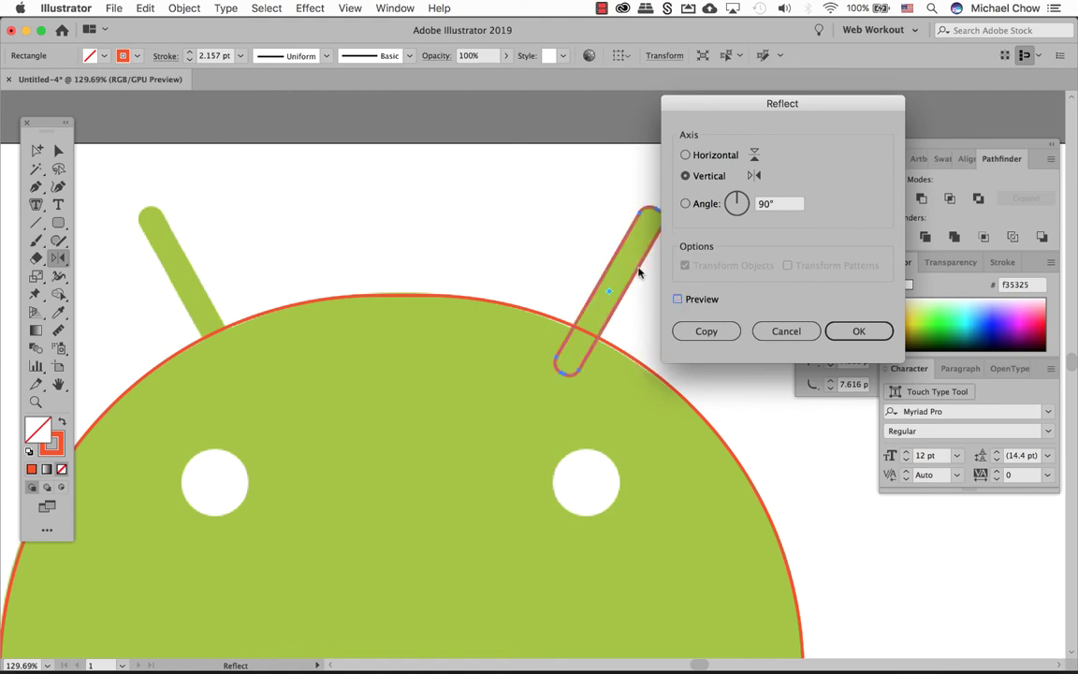
click(678, 298)
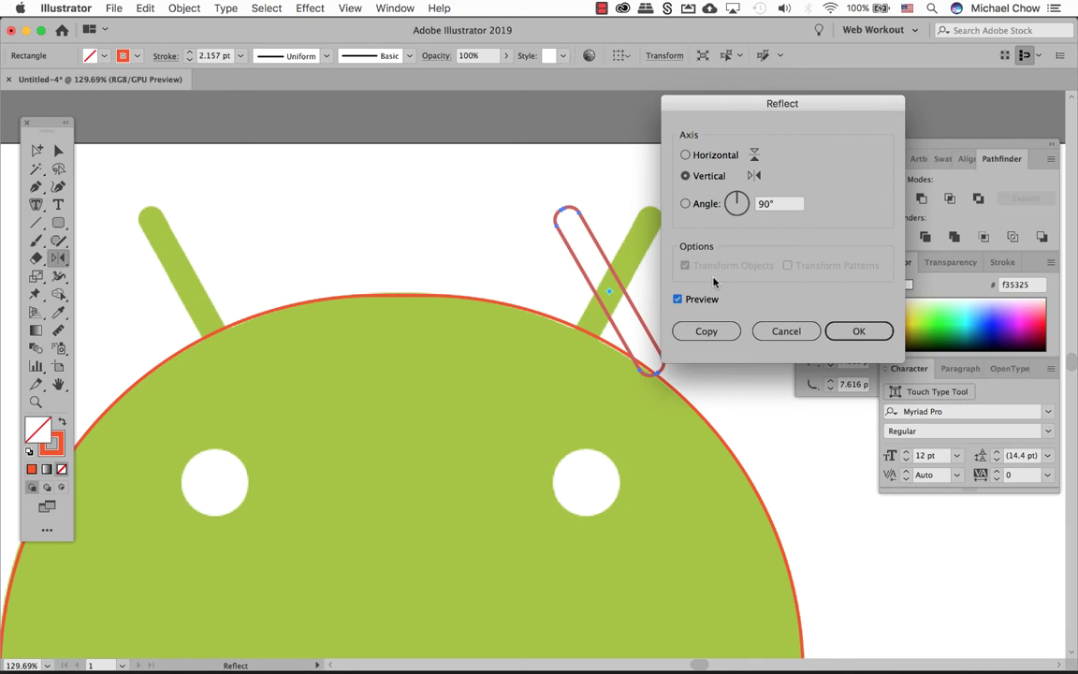
click(684, 154)
click(707, 333)
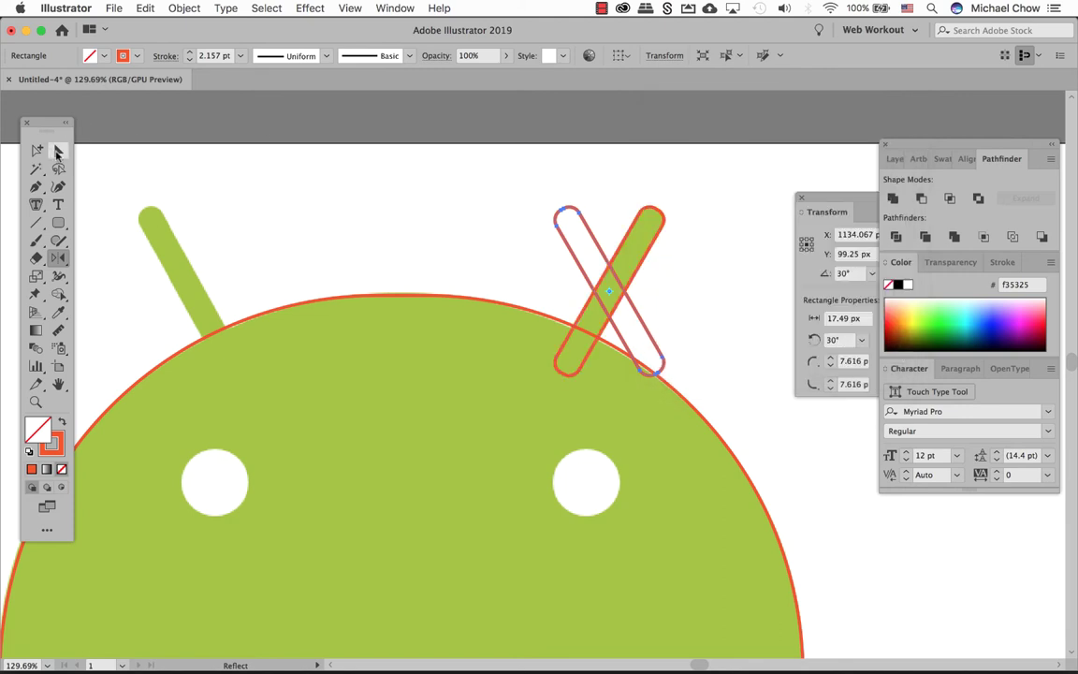
click(58, 150)
drag(638, 316, 229, 294)
Step: Draw a 46 × 46 px circle over the left eye and copy it to the right eye
scroll(163, 299, down, 3)
scroll(164, 299, left, 1)
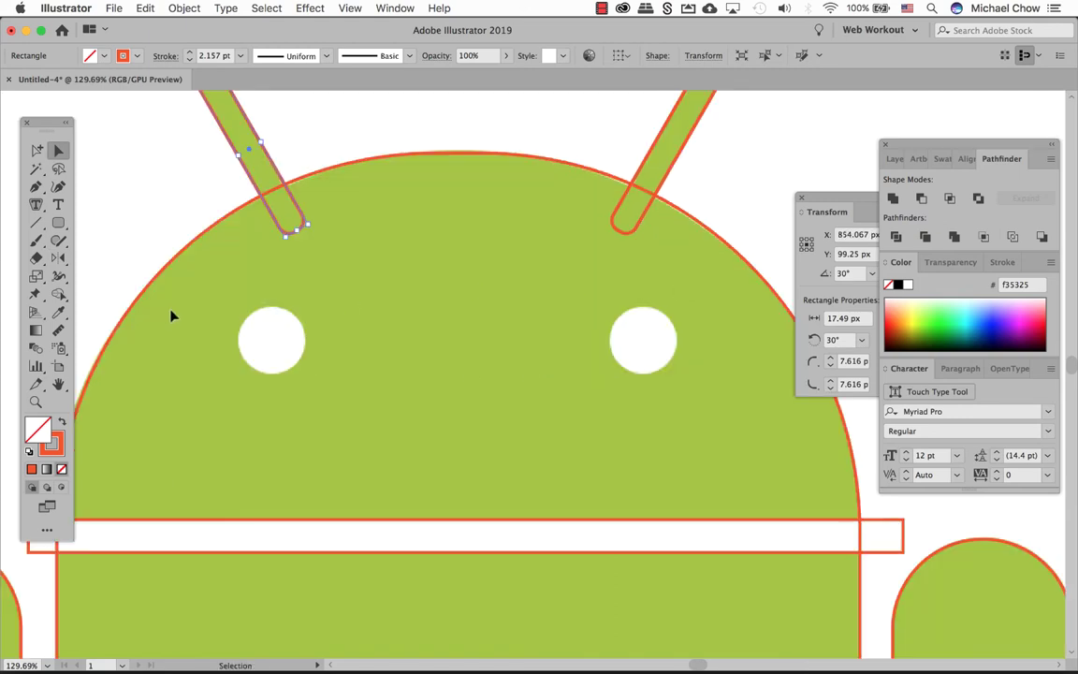
click(58, 223)
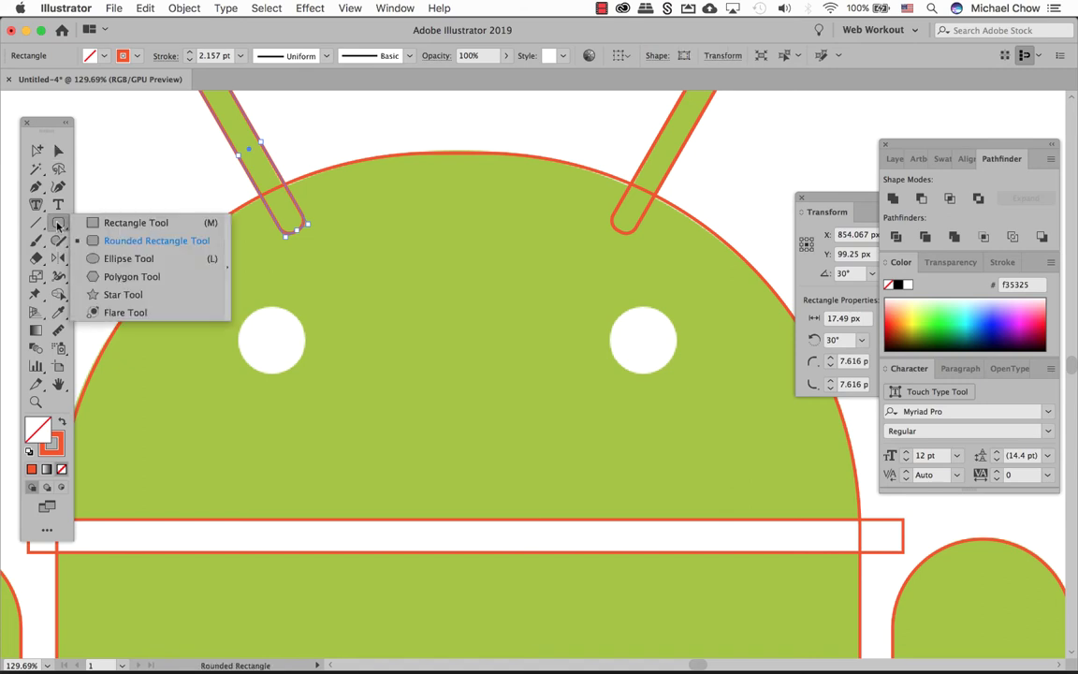
click(128, 258)
mouse_move(240, 308)
mouse_down()
mouse_move(306, 376)
mouse_move(272, 344)
mouse_move(643, 369)
mouse_up()
click(58, 150)
click(797, 209)
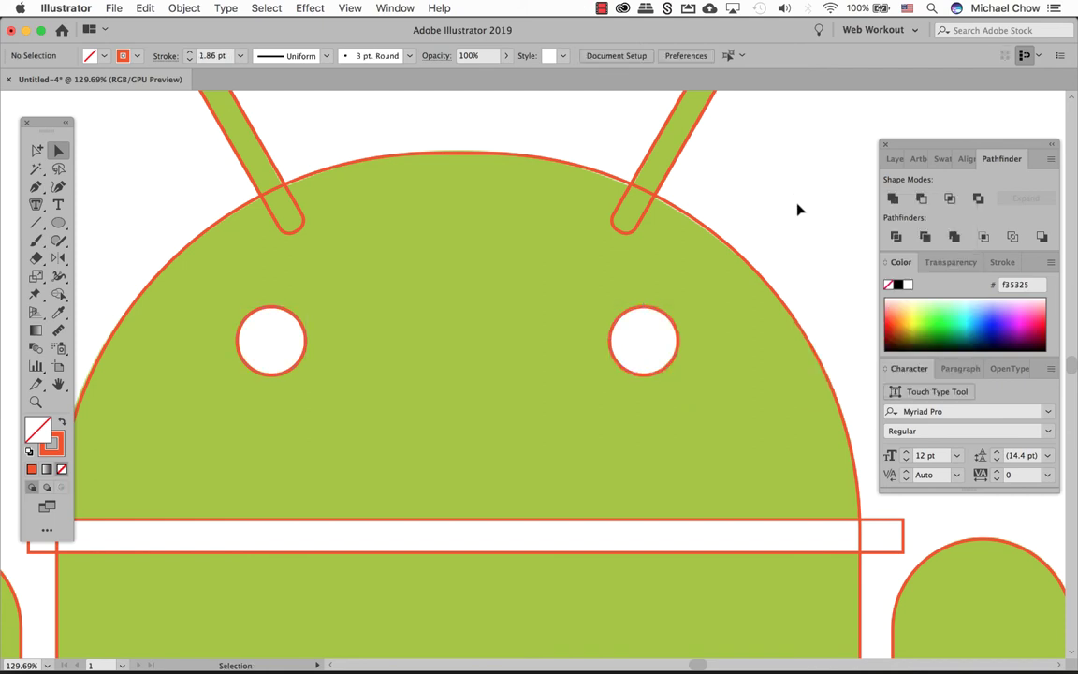
Step: Select the thin white bar plus the head-and-body shape and bring up the Pathfinder panel
key(super+minus)
key(super+minus)
key(super+minus)
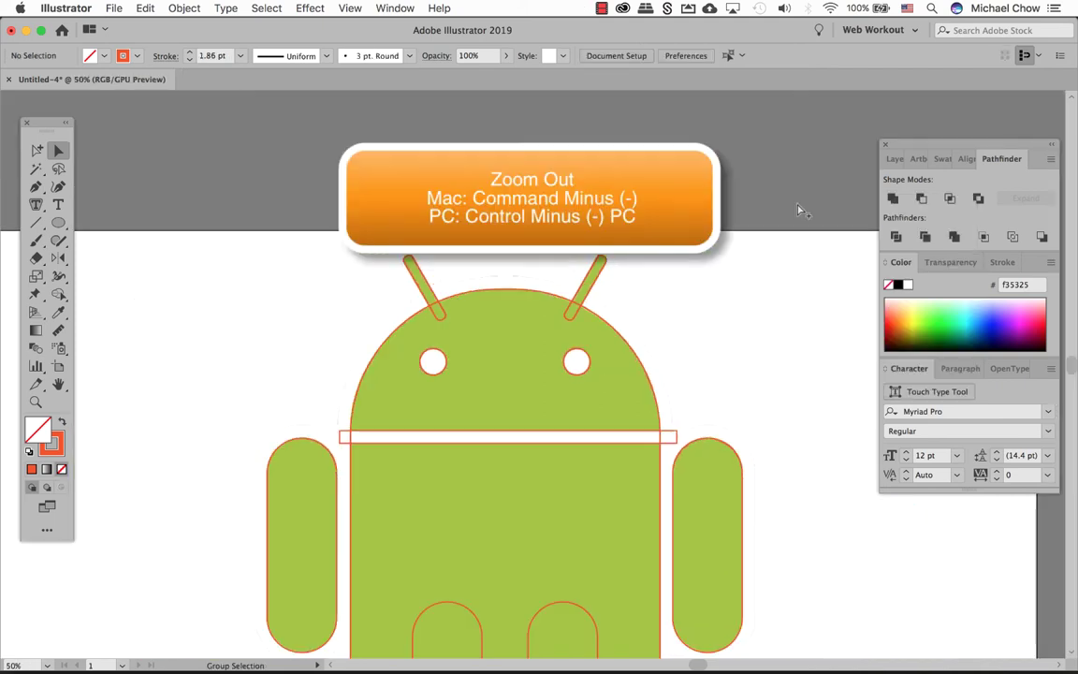
key(super+minus)
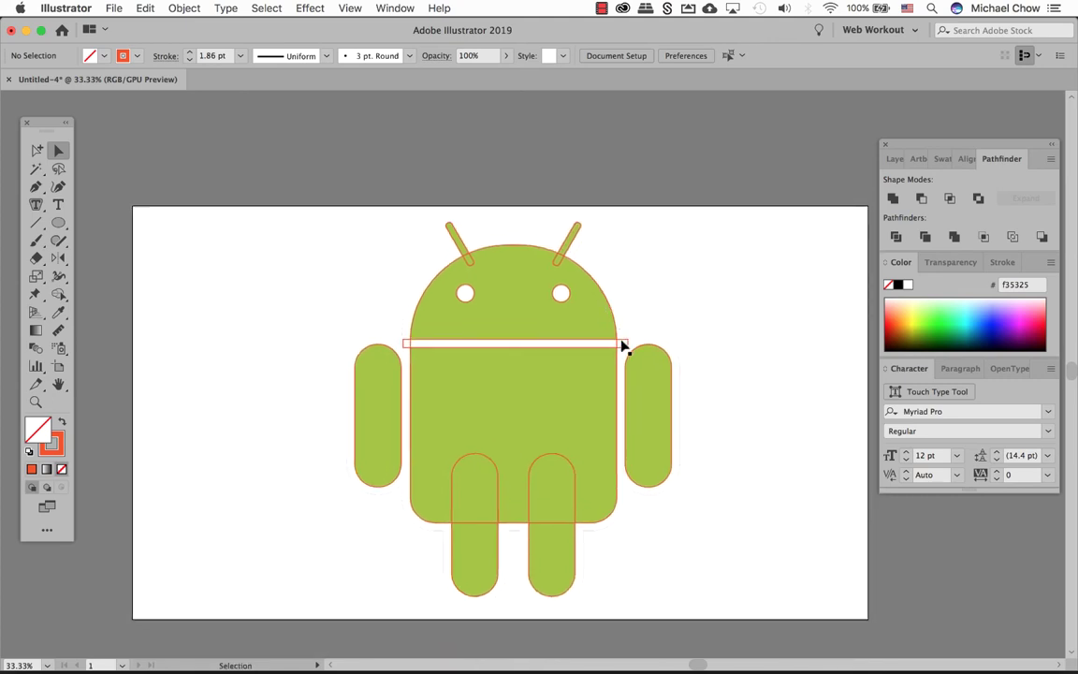
click(606, 348)
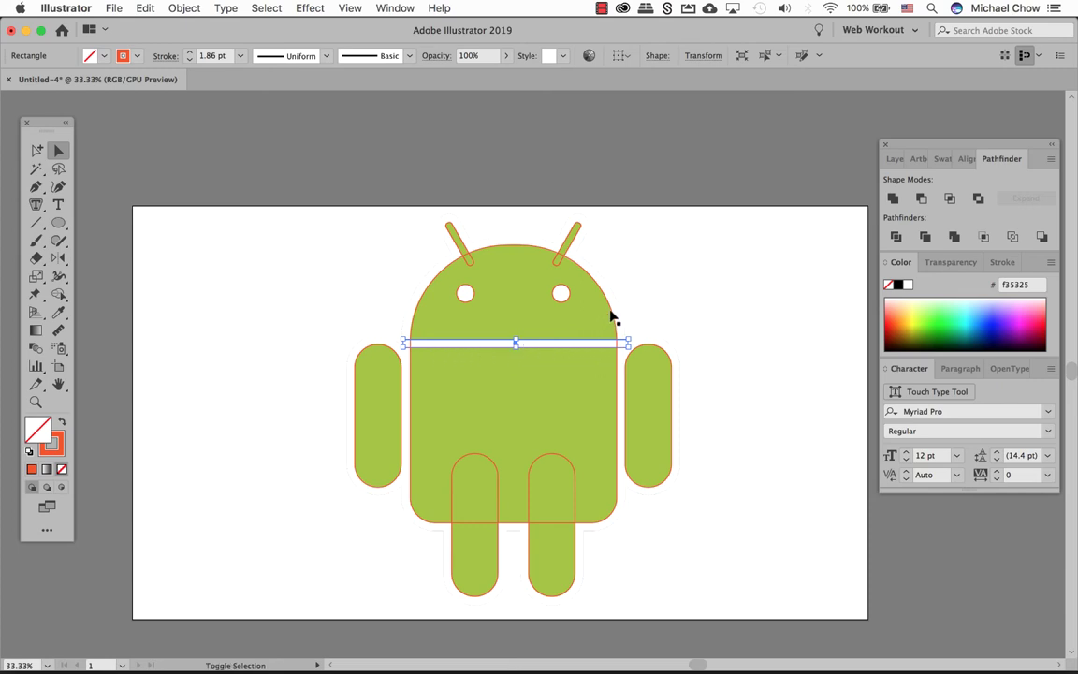
shift+click(611, 313)
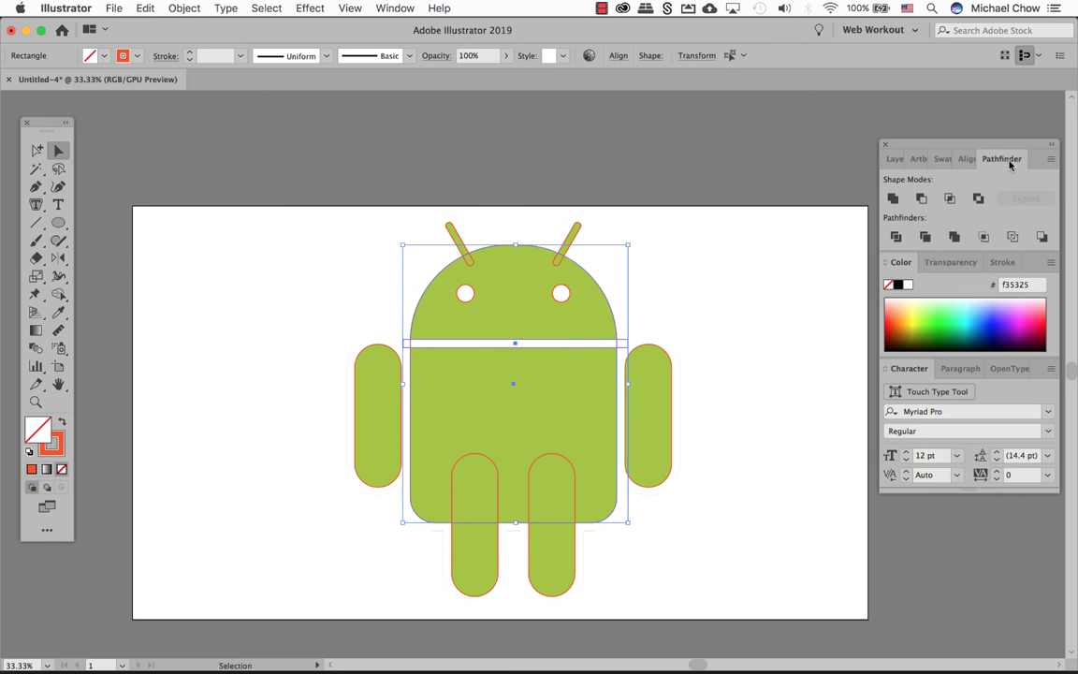
click(384, 9)
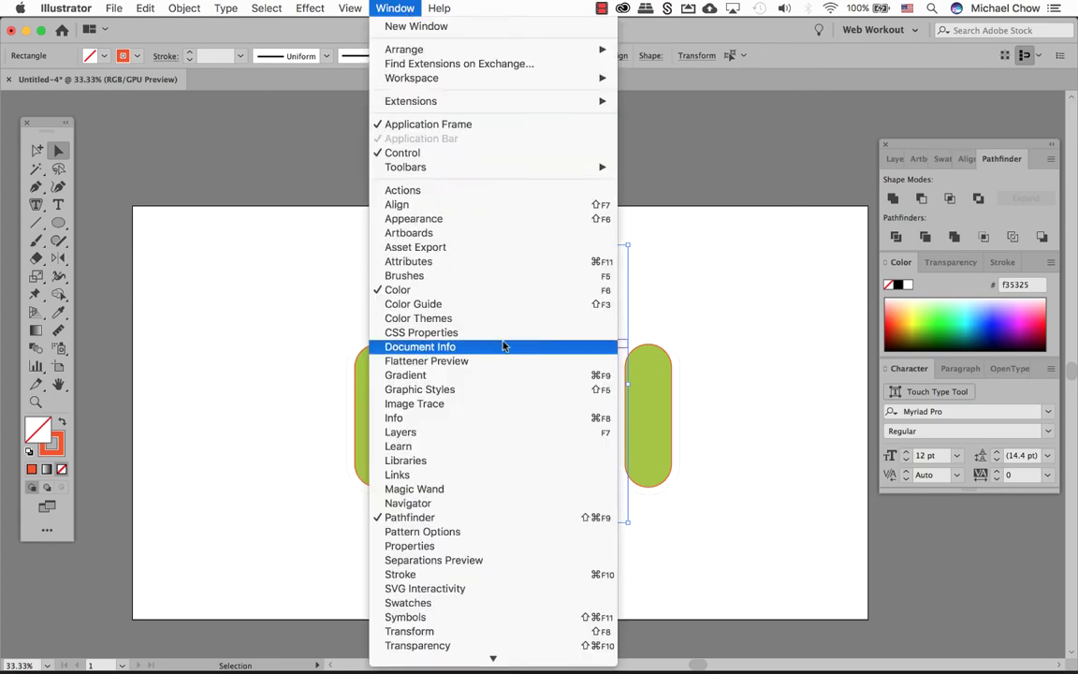
click(1043, 187)
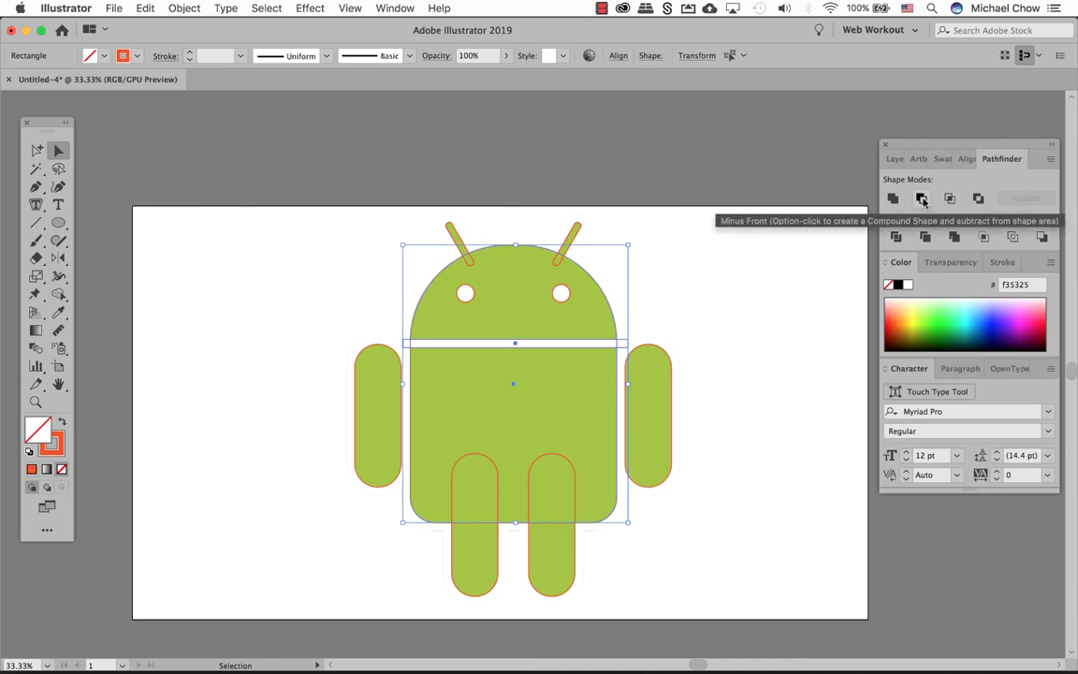
Step: Subtract the thin bar from the body with Minus Front, then reselect the resulting group
click(922, 201)
click(582, 344)
click(583, 345)
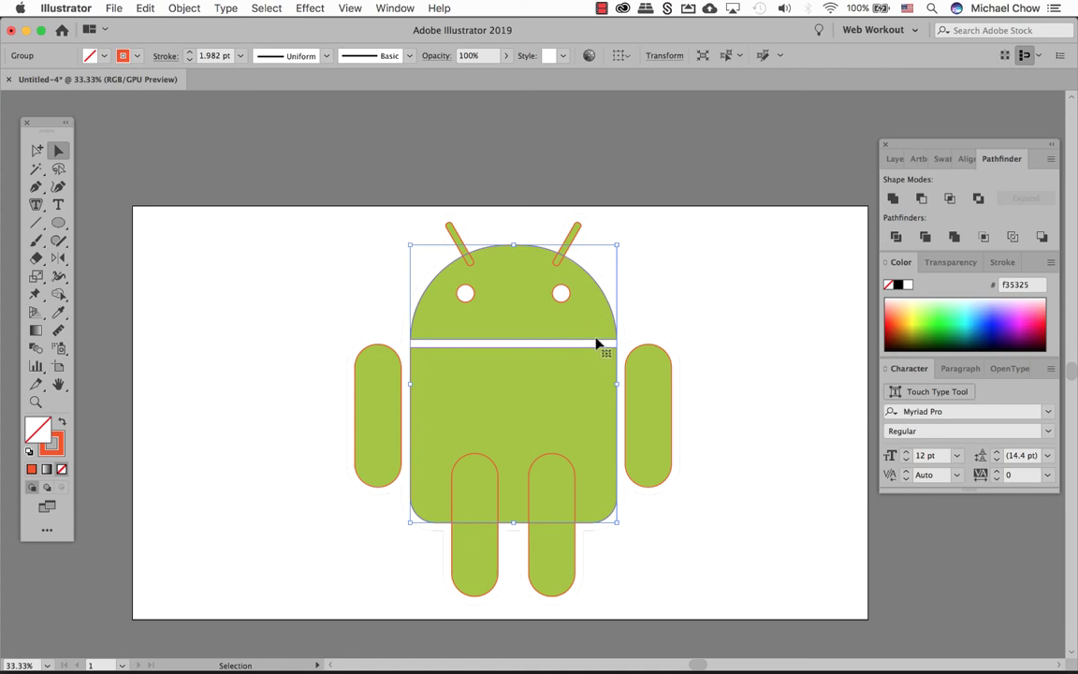
click(644, 337)
click(594, 345)
drag(493, 346, 731, 348)
key(super+z)
Step: Ungroup the result into separate head and body pieces
right_click(551, 389)
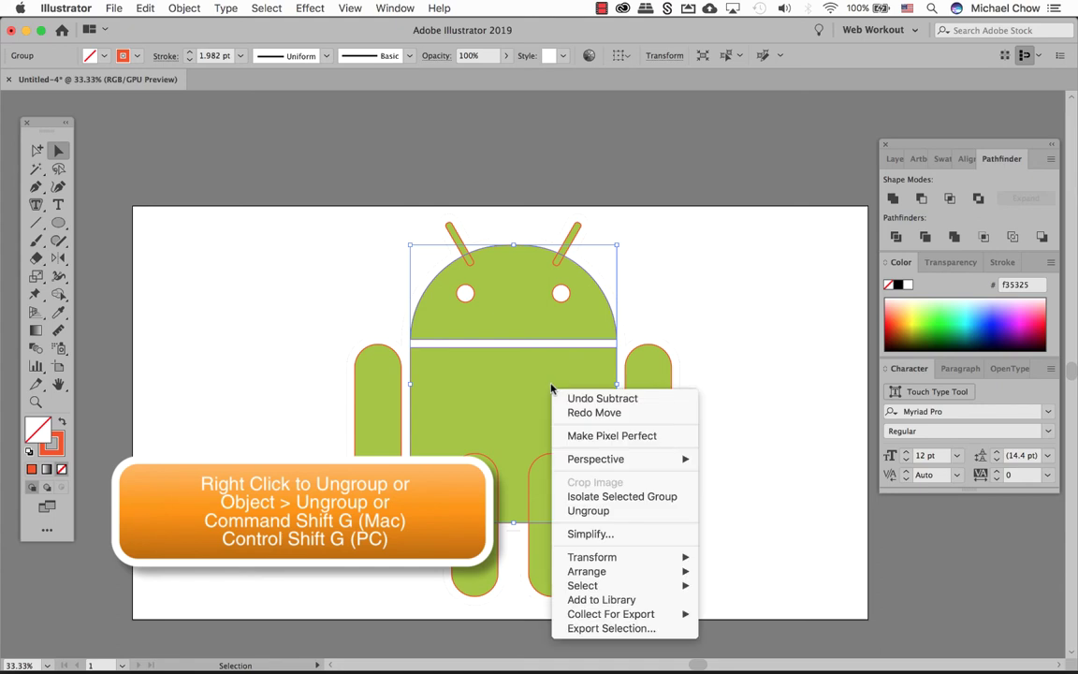
click(588, 510)
click(191, 11)
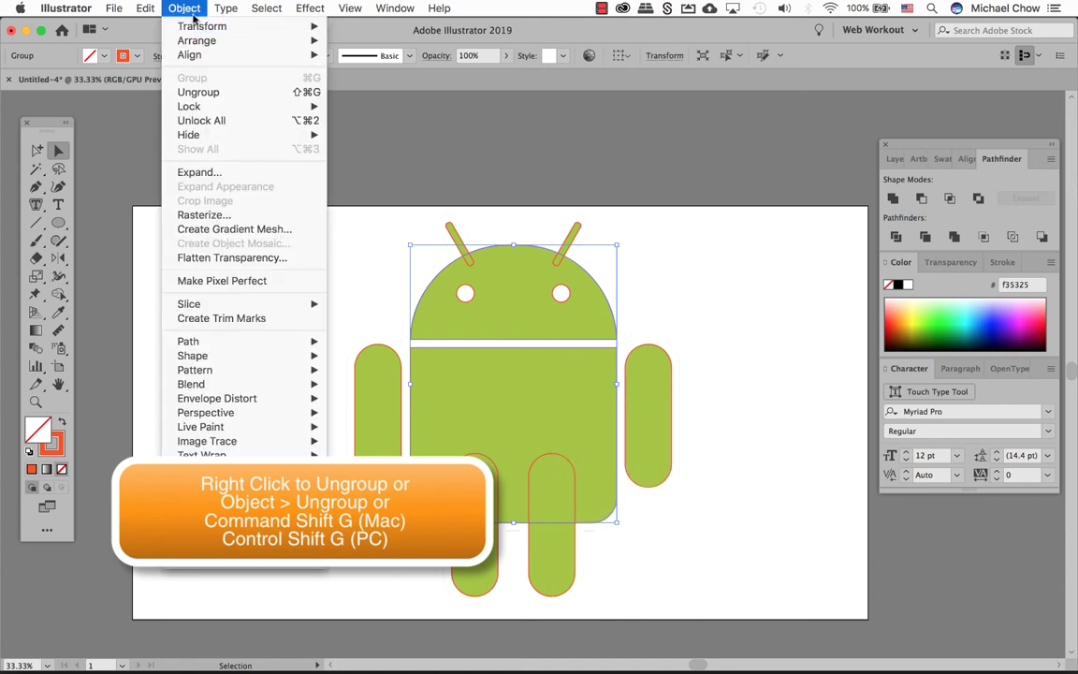
click(198, 92)
click(705, 285)
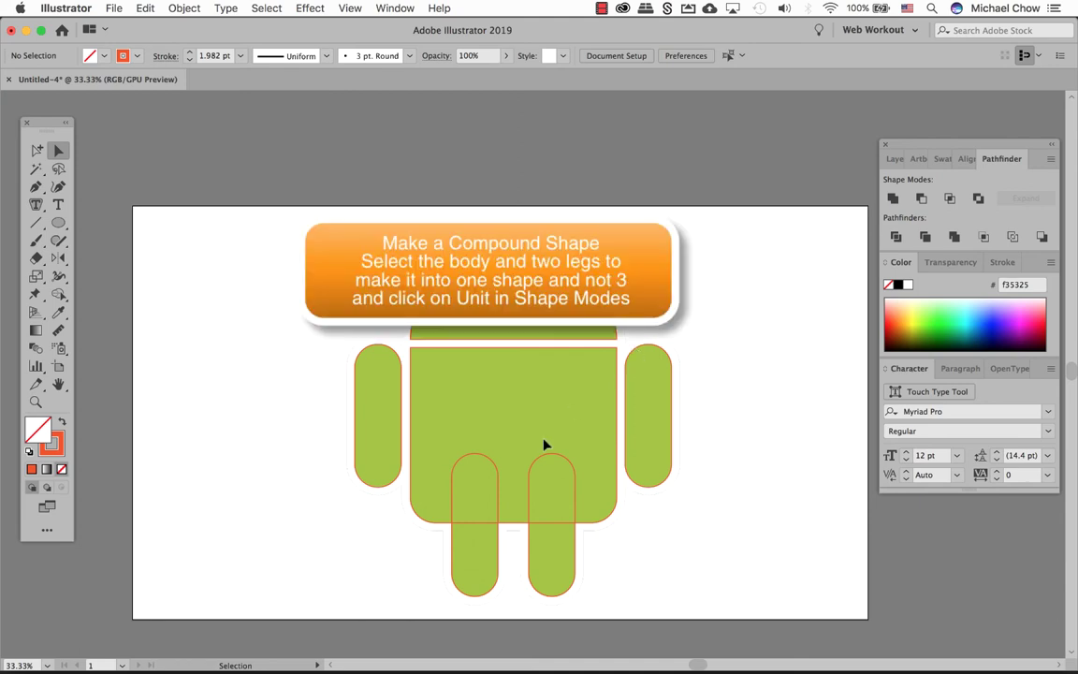
Step: Unite the body and both legs into a single shape
click(557, 461)
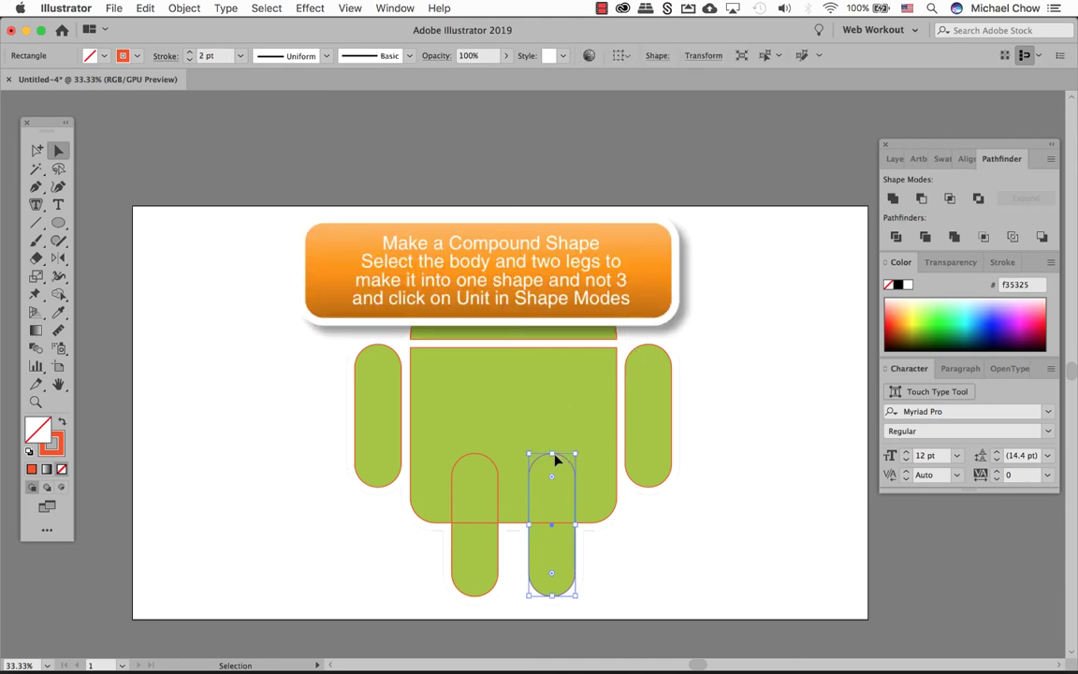
shift+click(483, 461)
shift+click(617, 417)
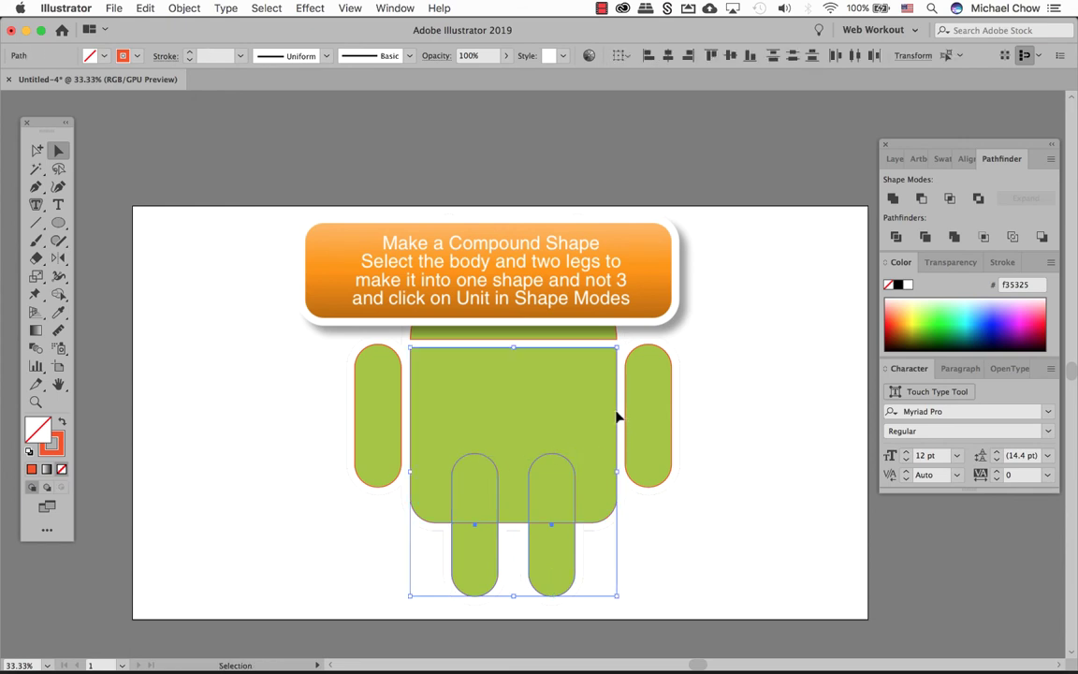
click(892, 199)
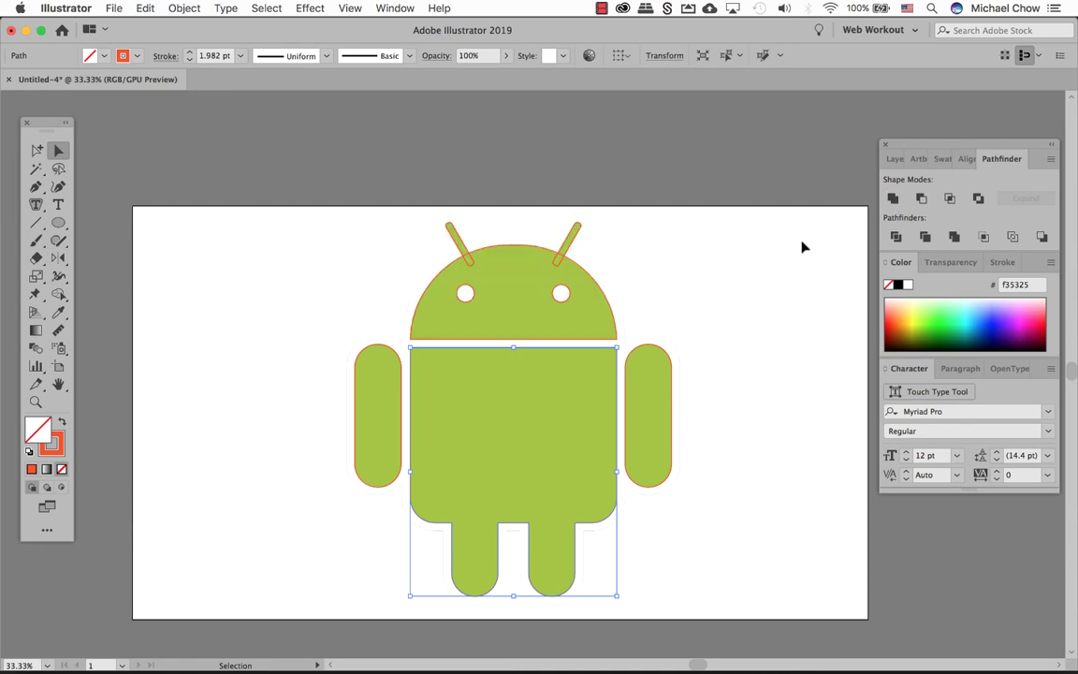
drag(585, 353, 813, 338)
Step: Unite the head and both antennae into one shape
click(568, 251)
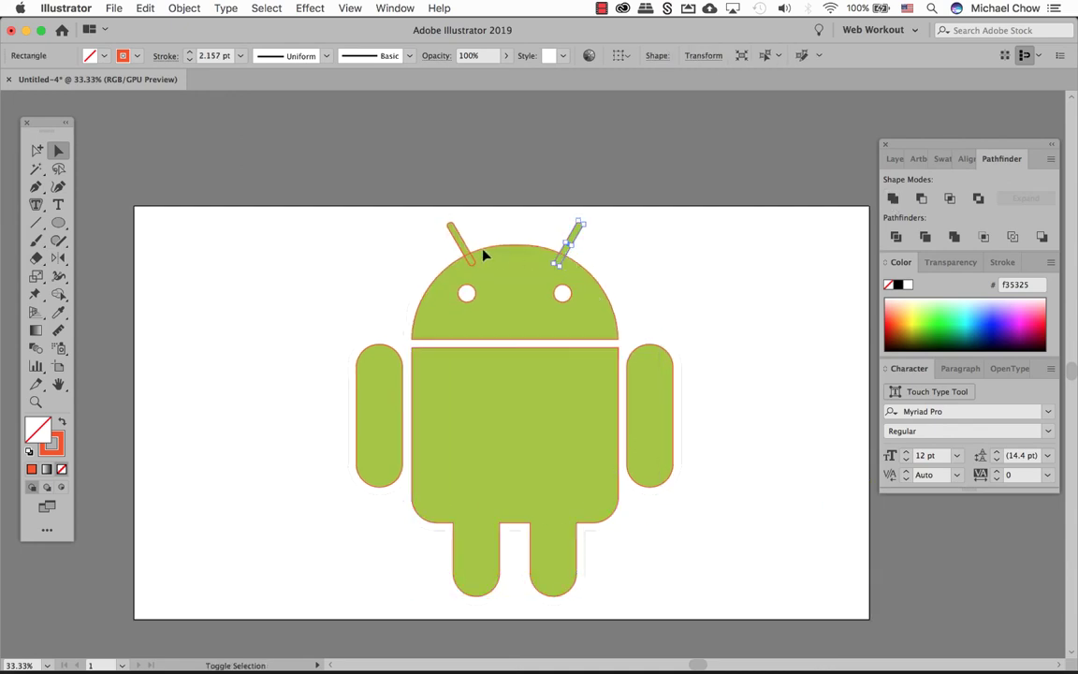
shift+click(468, 248)
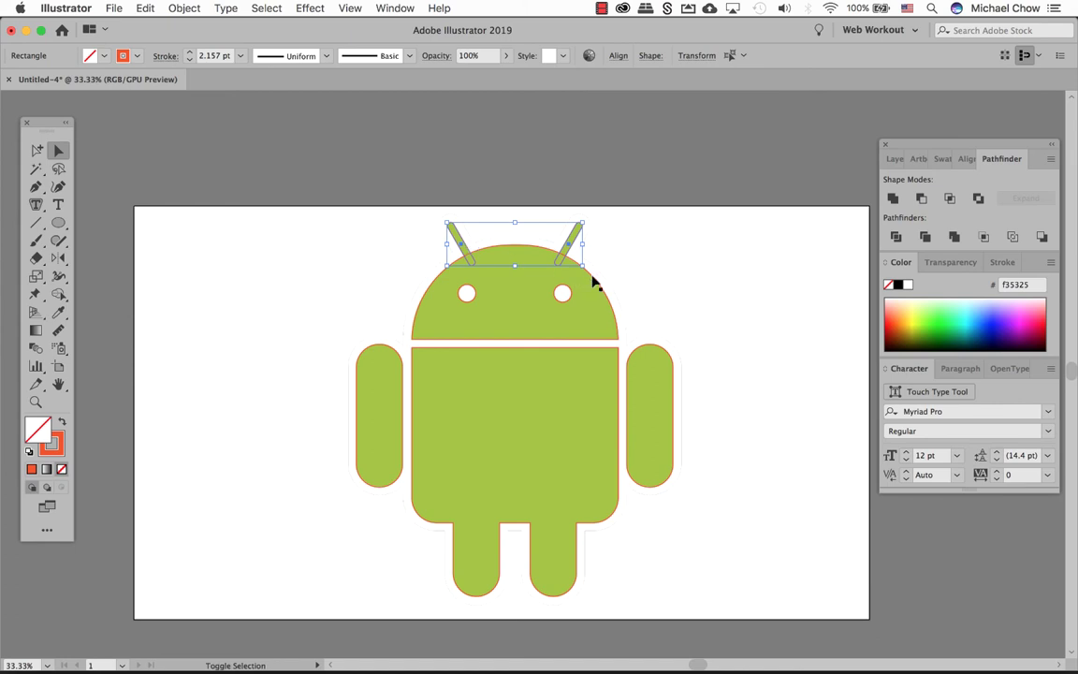
shift+click(599, 284)
click(891, 199)
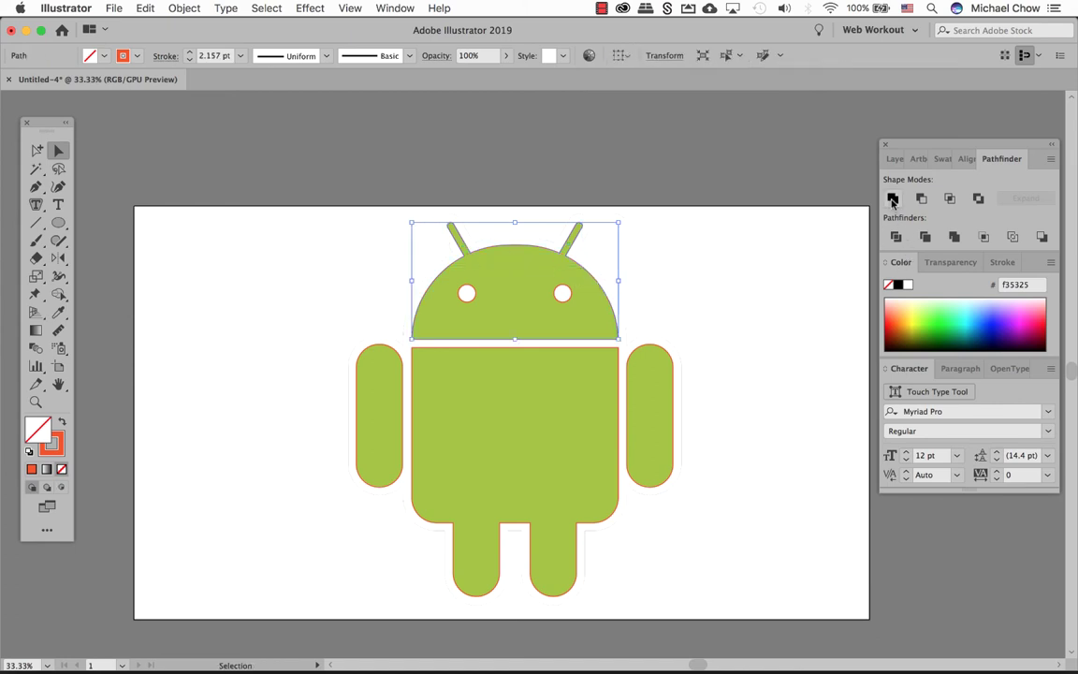
Step: Select both eye circles together with the head
click(739, 267)
click(565, 293)
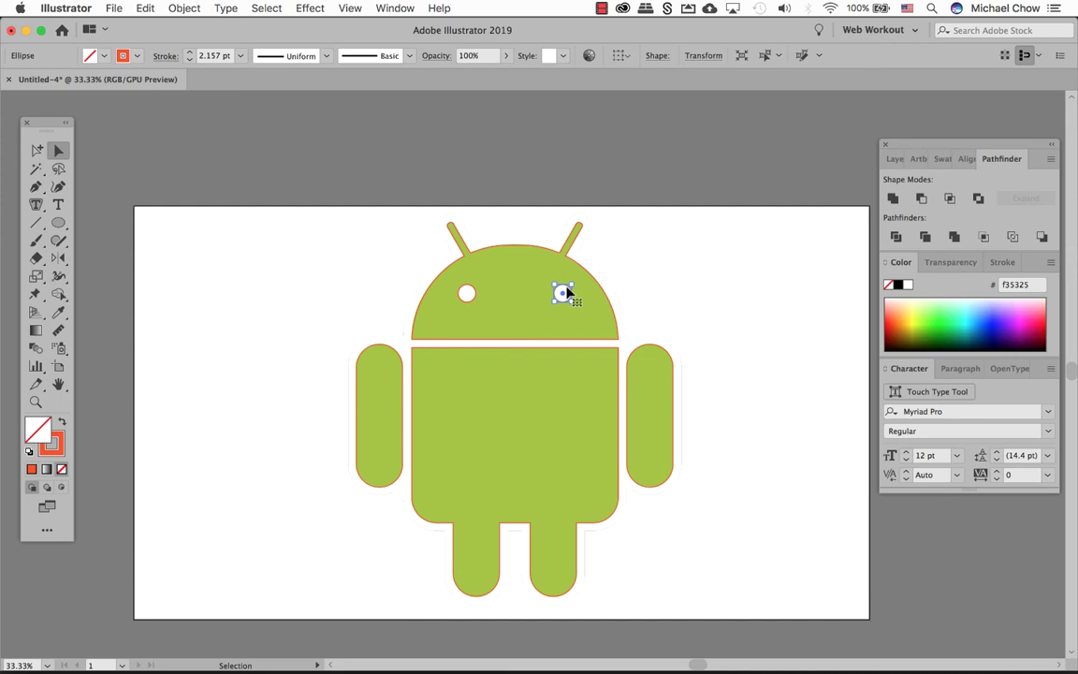
shift+click(467, 292)
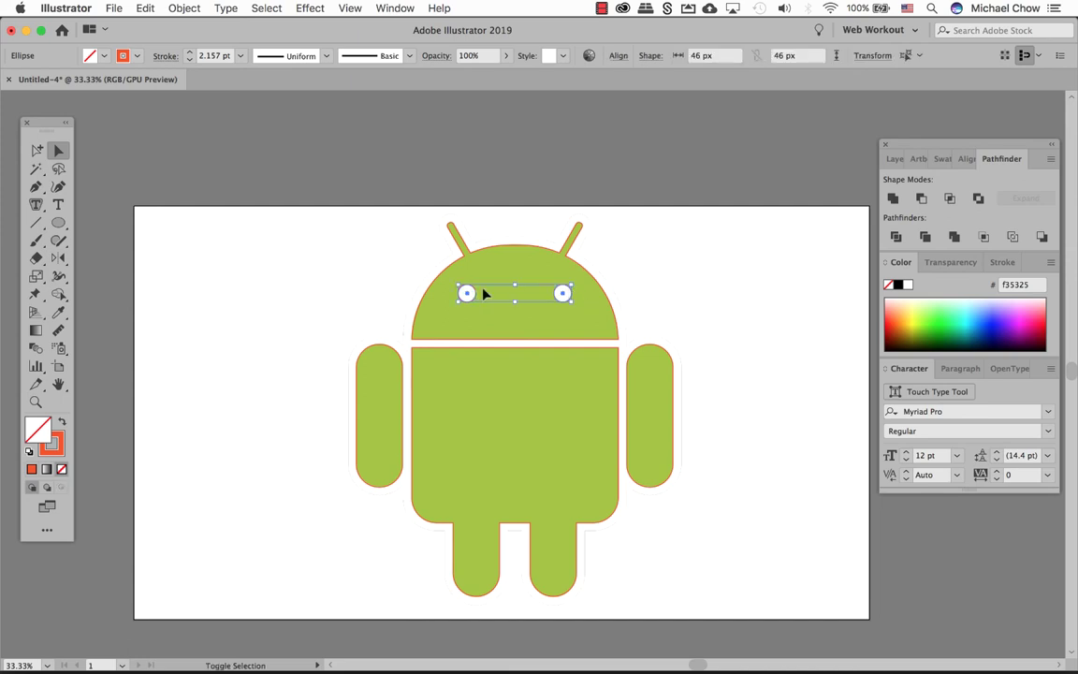
shift+click(612, 306)
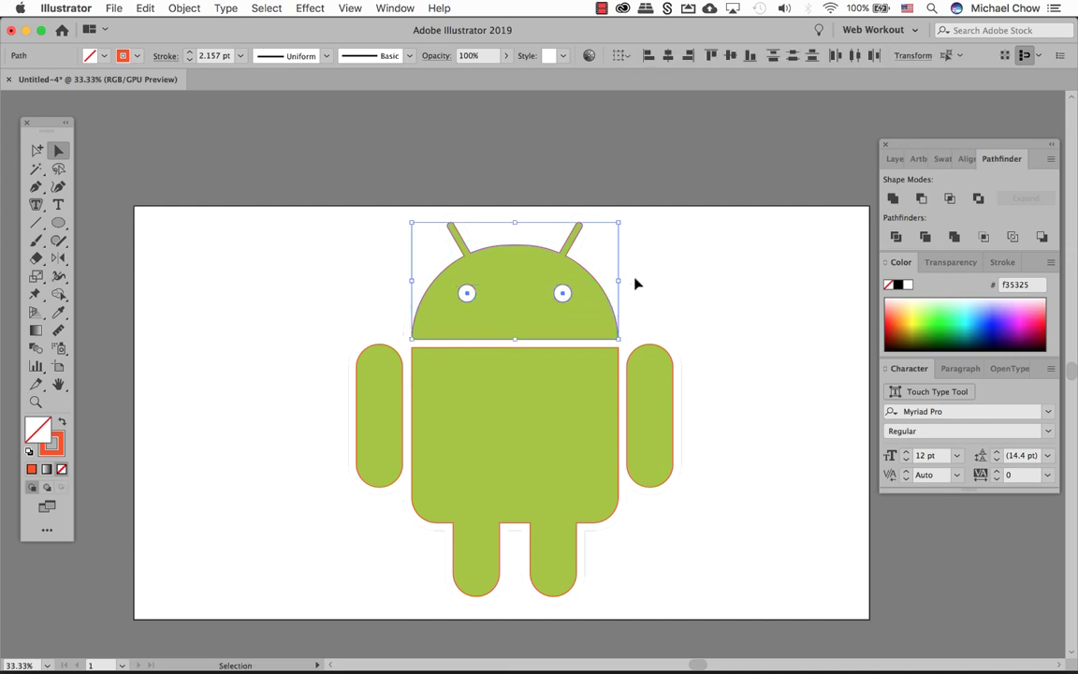
Step: Show the Transform panel and select the head together with both eyes
click(749, 295)
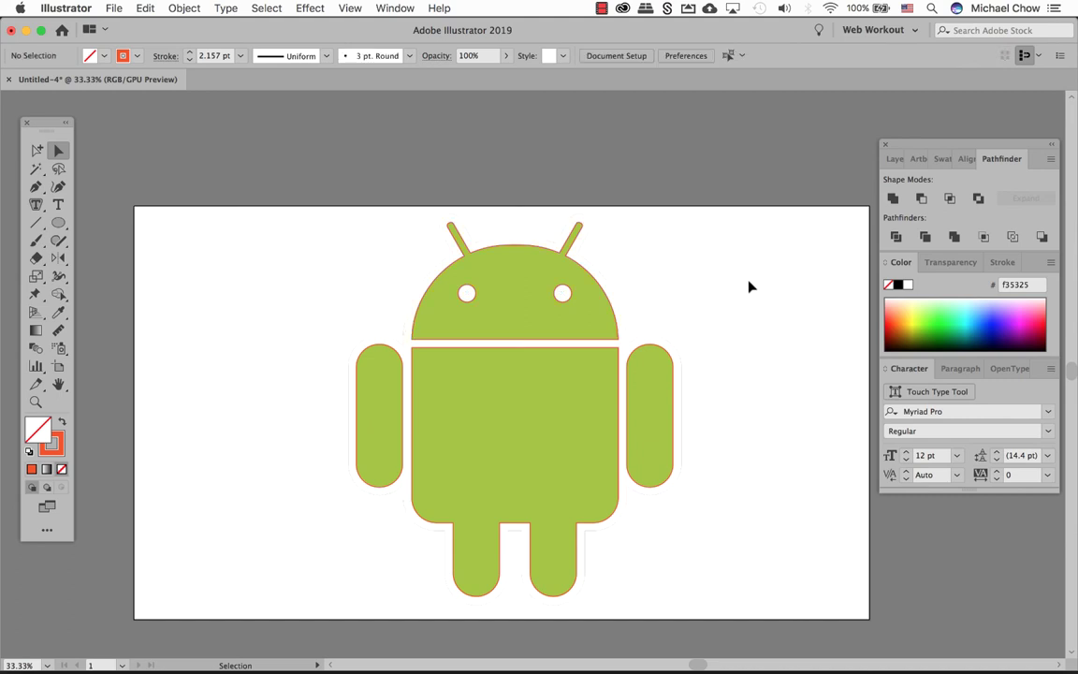
key(shift+F8)
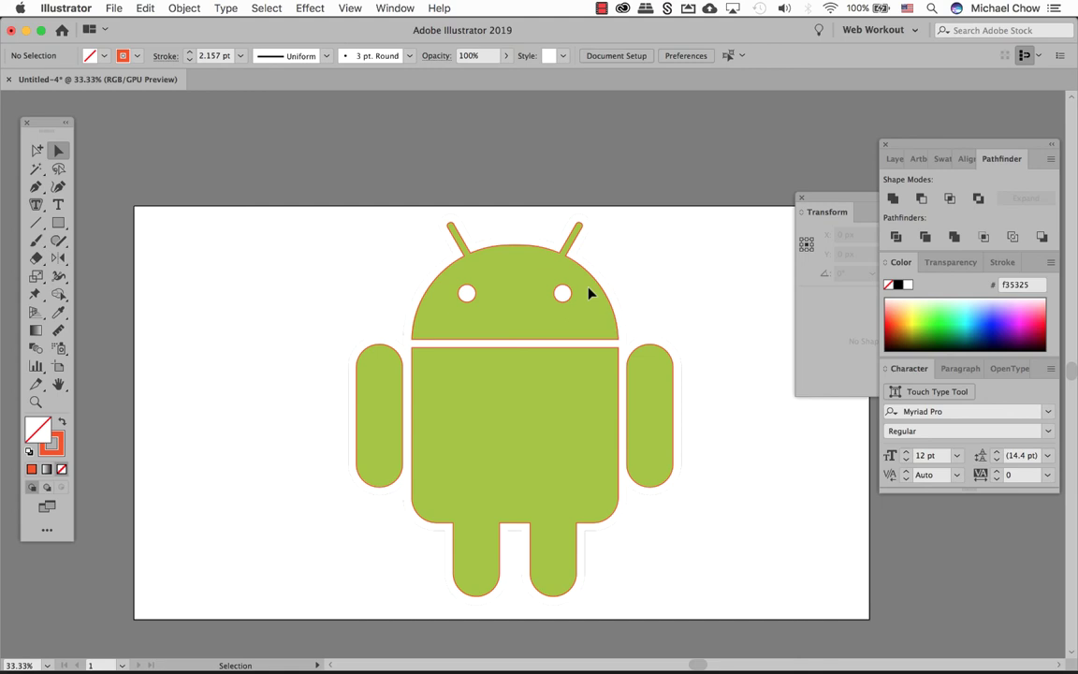
click(563, 293)
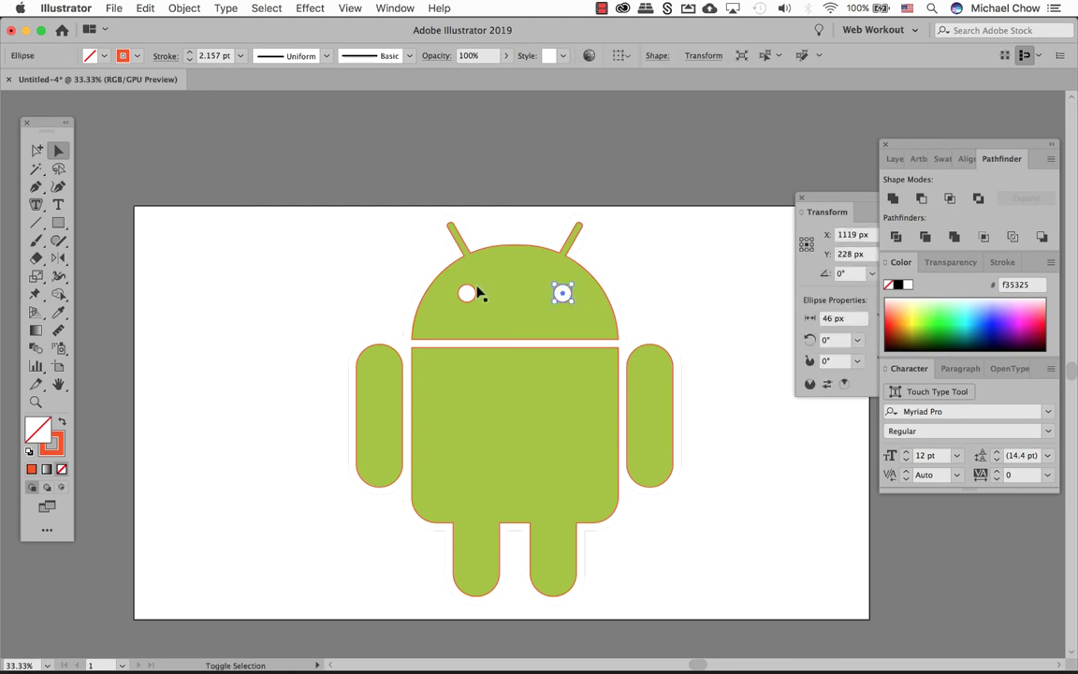
shift+click(468, 293)
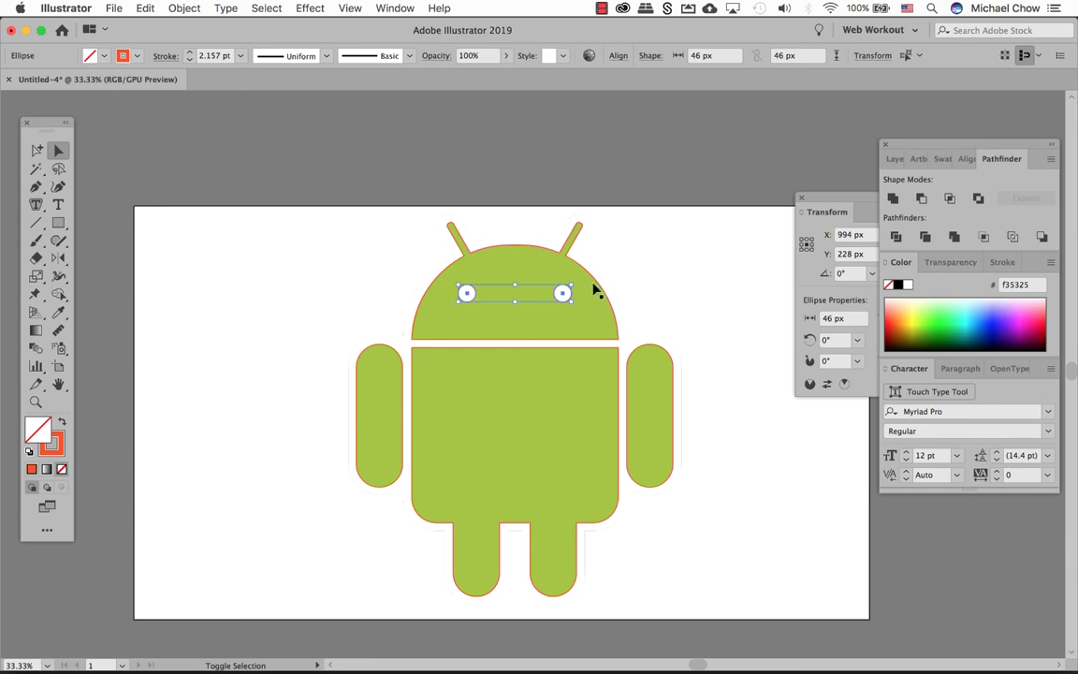
shift+click(577, 281)
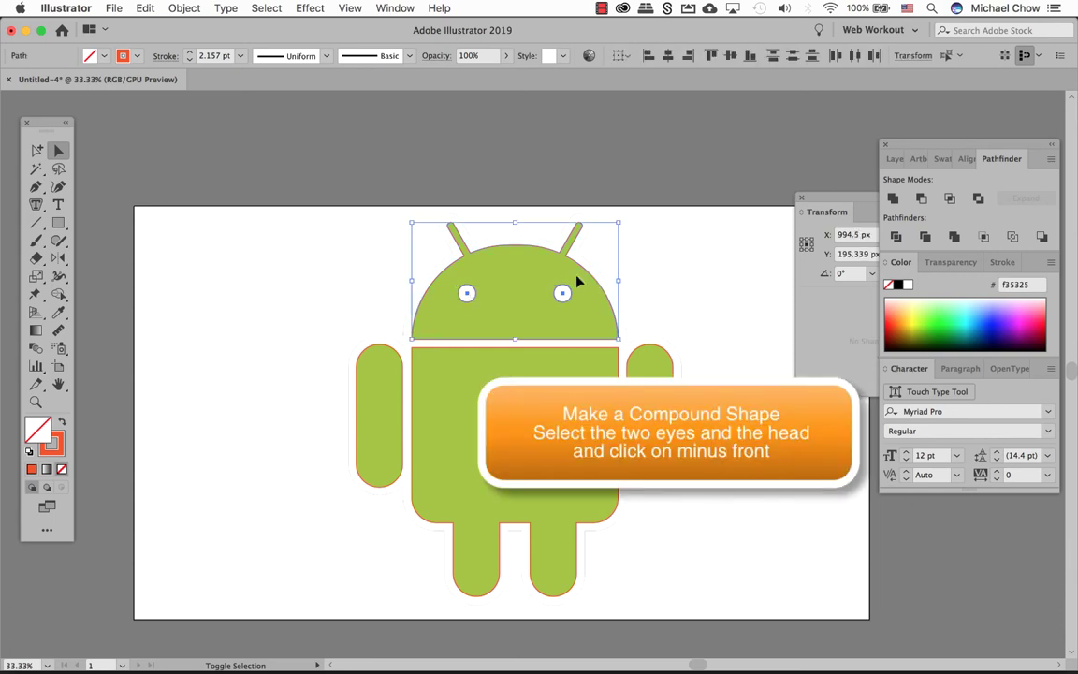
click(636, 333)
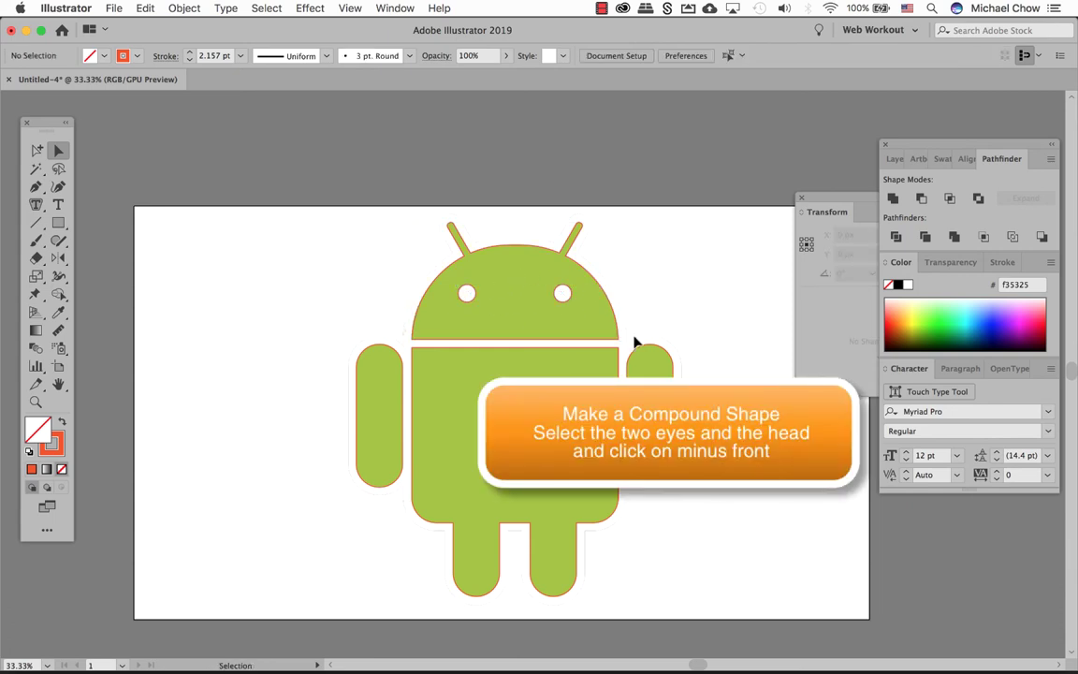
drag(631, 316, 385, 212)
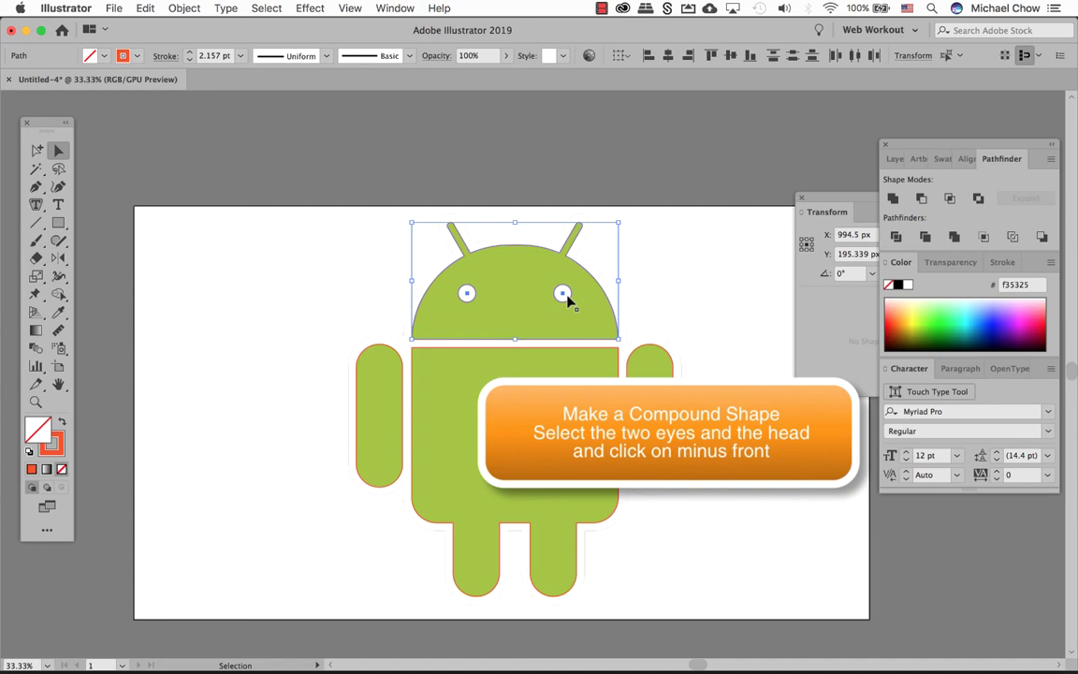
Step: Punch the two eyes out of the head with Minus Front
click(921, 200)
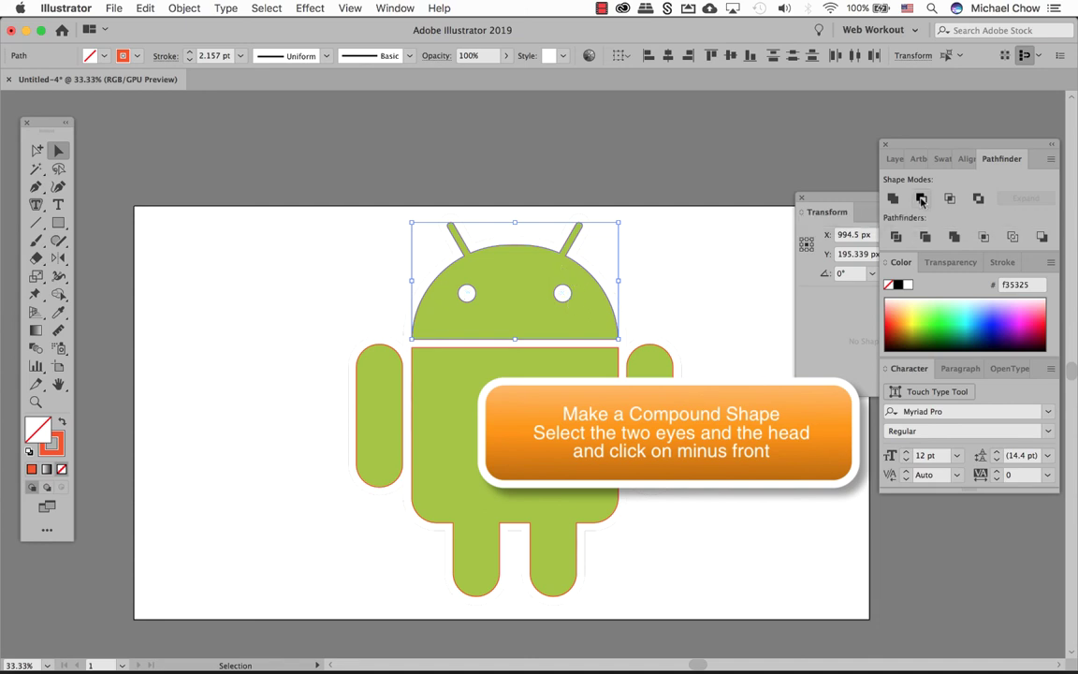
click(688, 279)
click(599, 291)
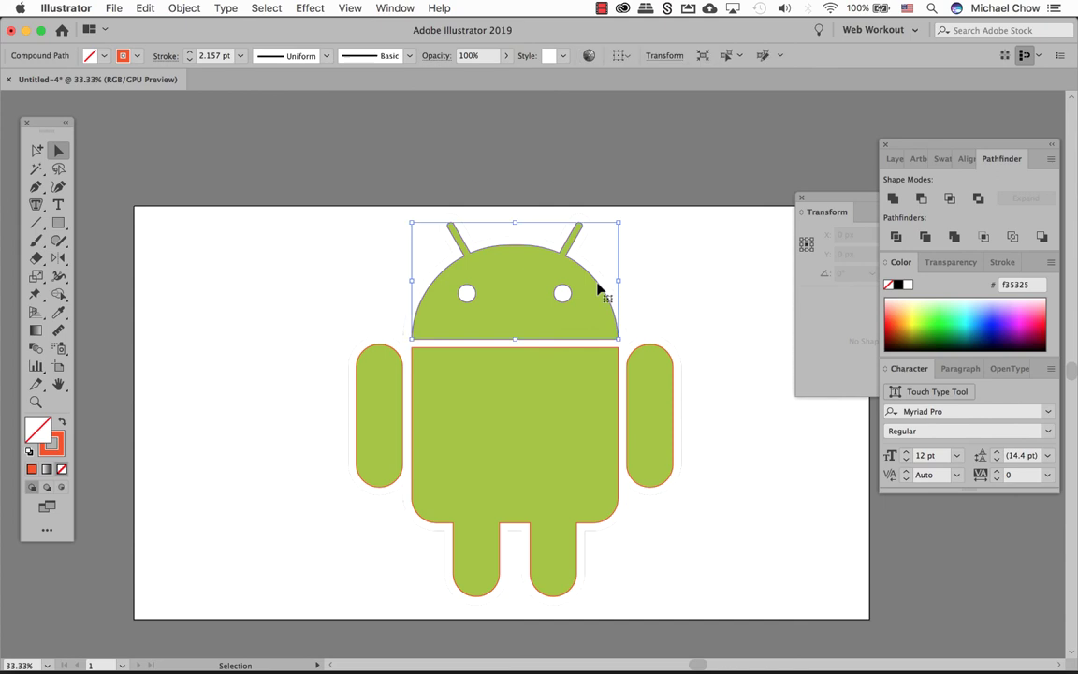
shift+click(661, 354)
shift+click(580, 354)
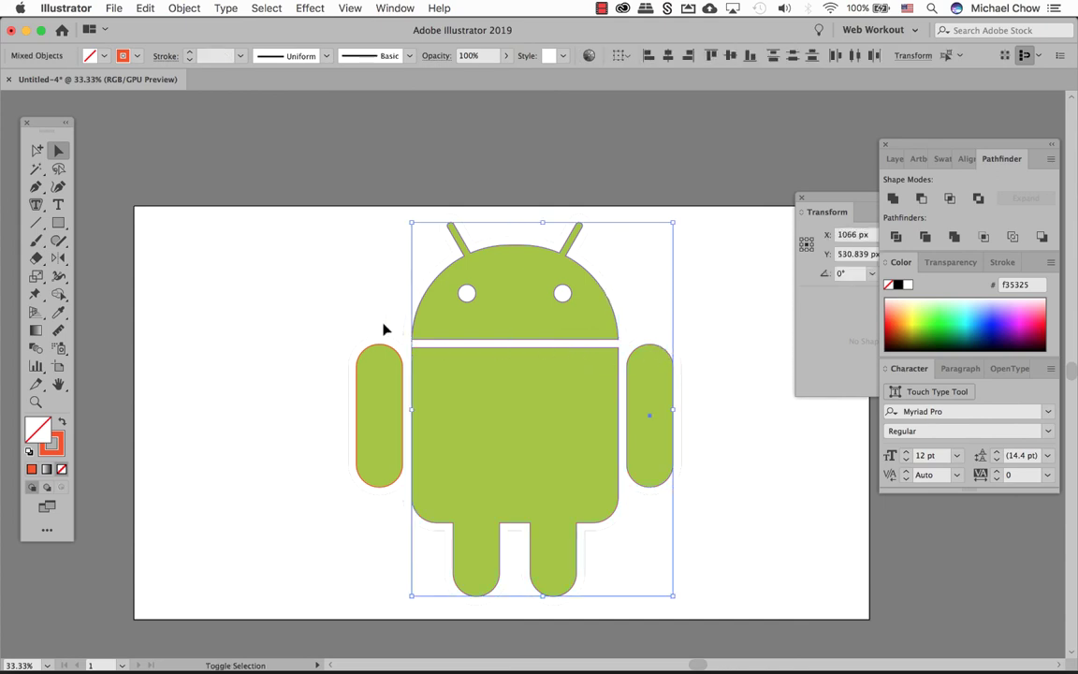
click(332, 265)
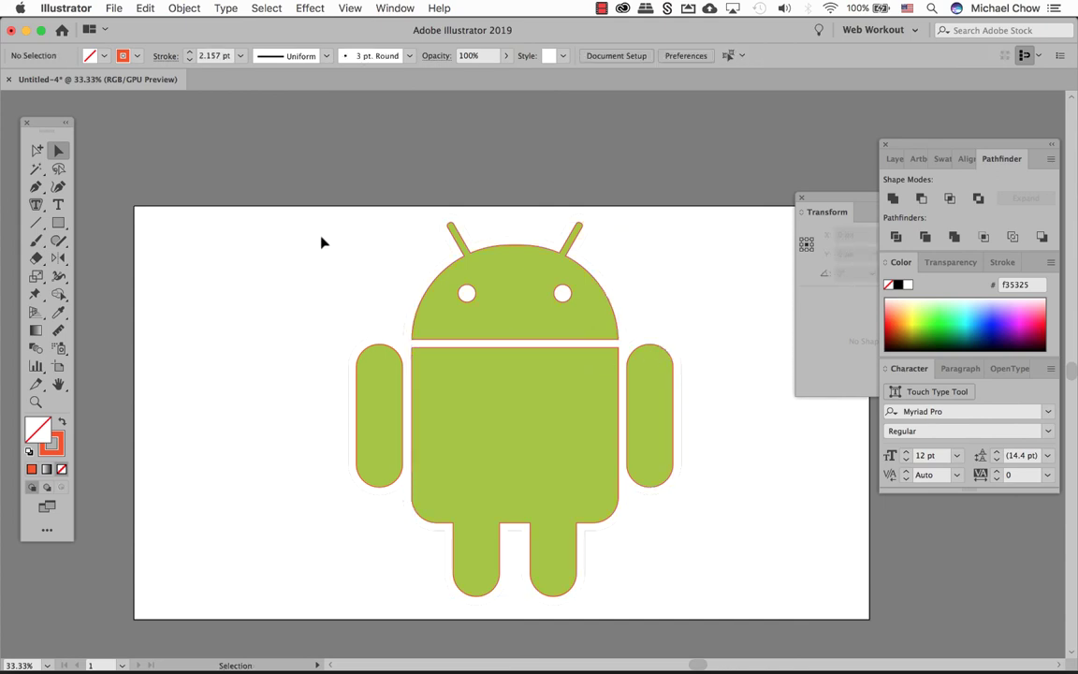
Step: Strip the strokes from all robot parts and fill them with green a4c639 via the Eyedropper
drag(321, 235, 696, 573)
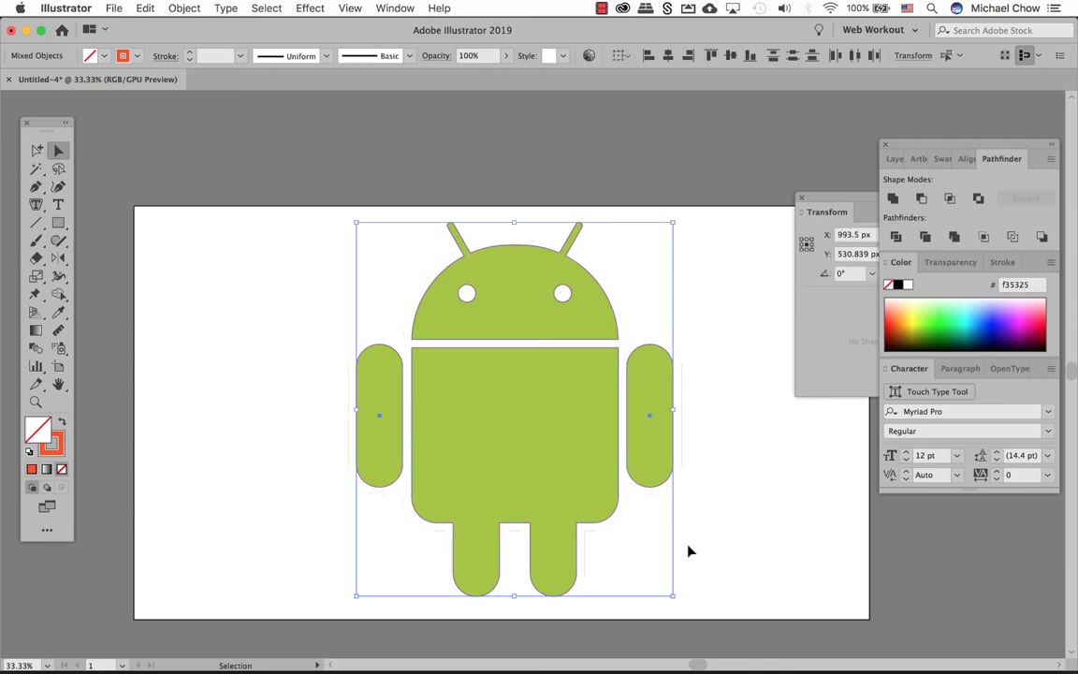
click(62, 470)
click(39, 426)
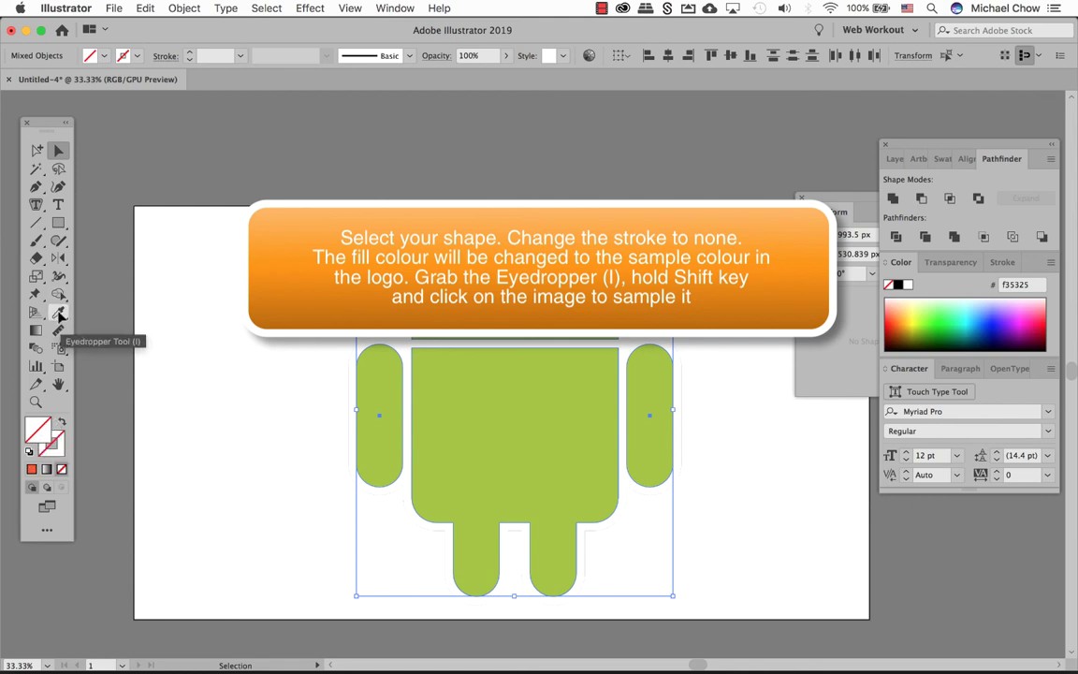
key(i)
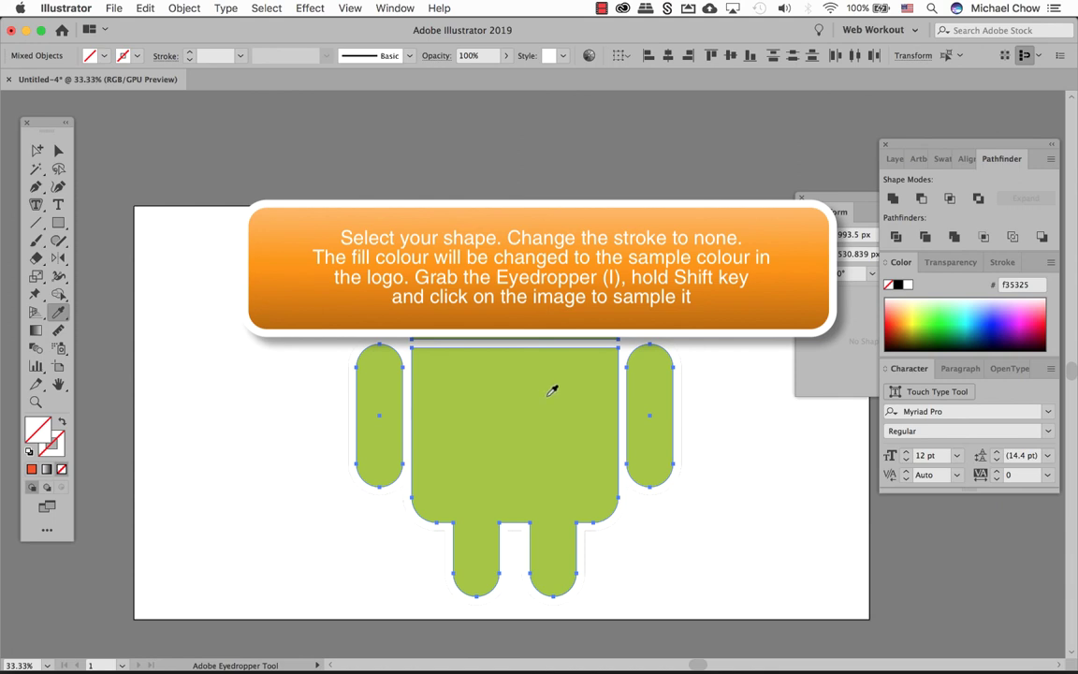
shift+click(568, 392)
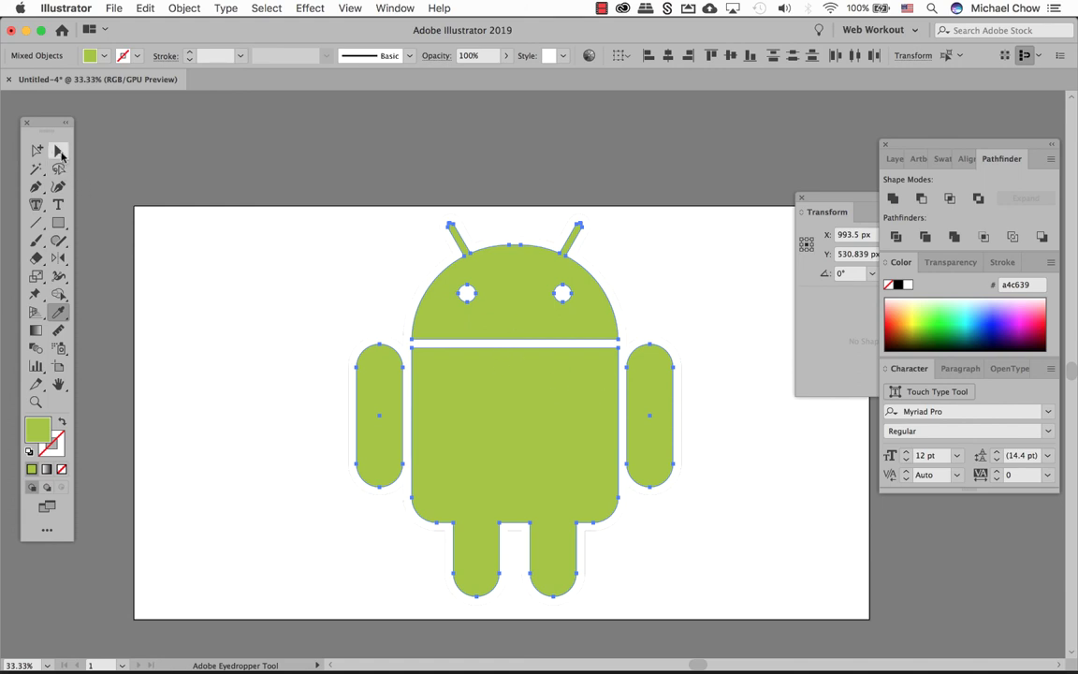
click(59, 152)
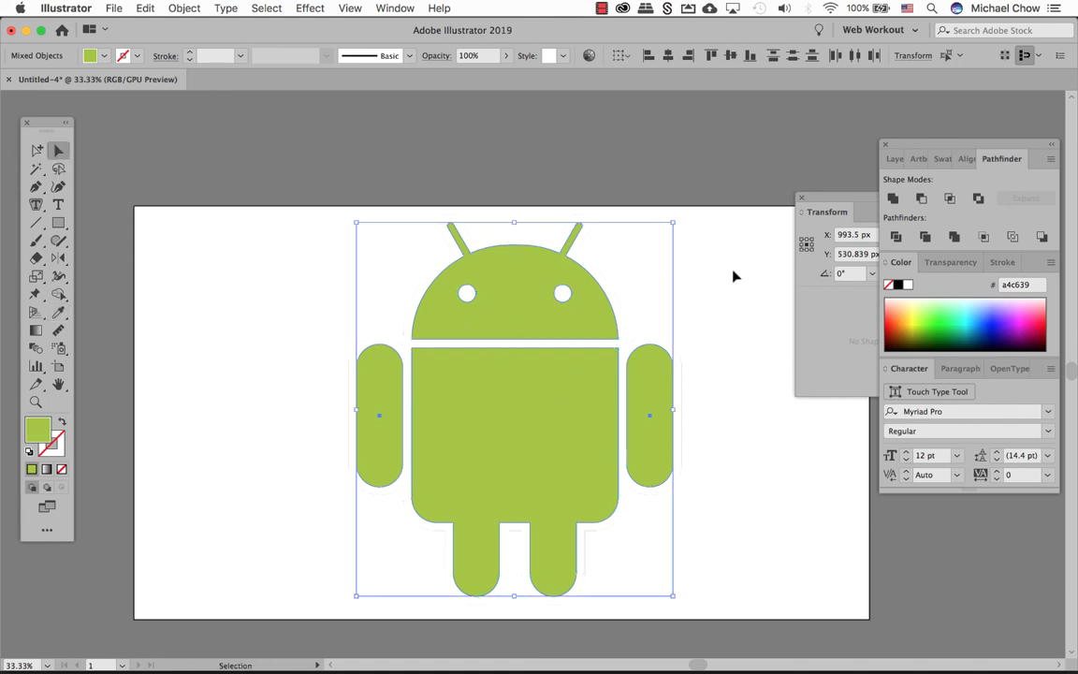
Step: Move the vector robot aside, unlock all, and delete the reference image
drag(594, 289, 260, 275)
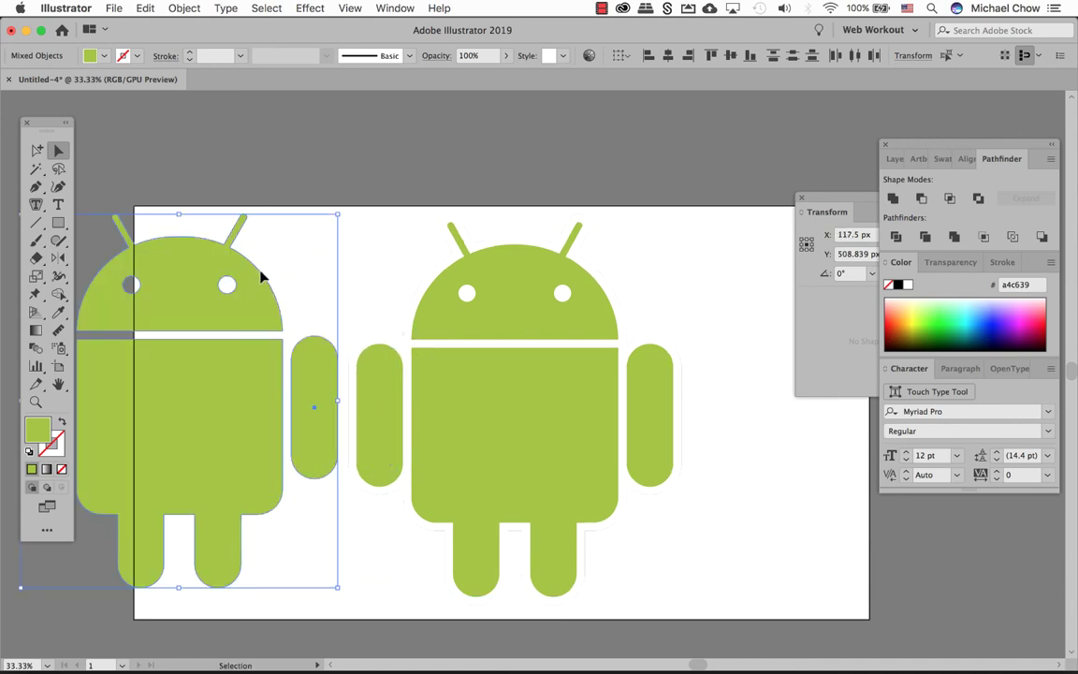
click(182, 9)
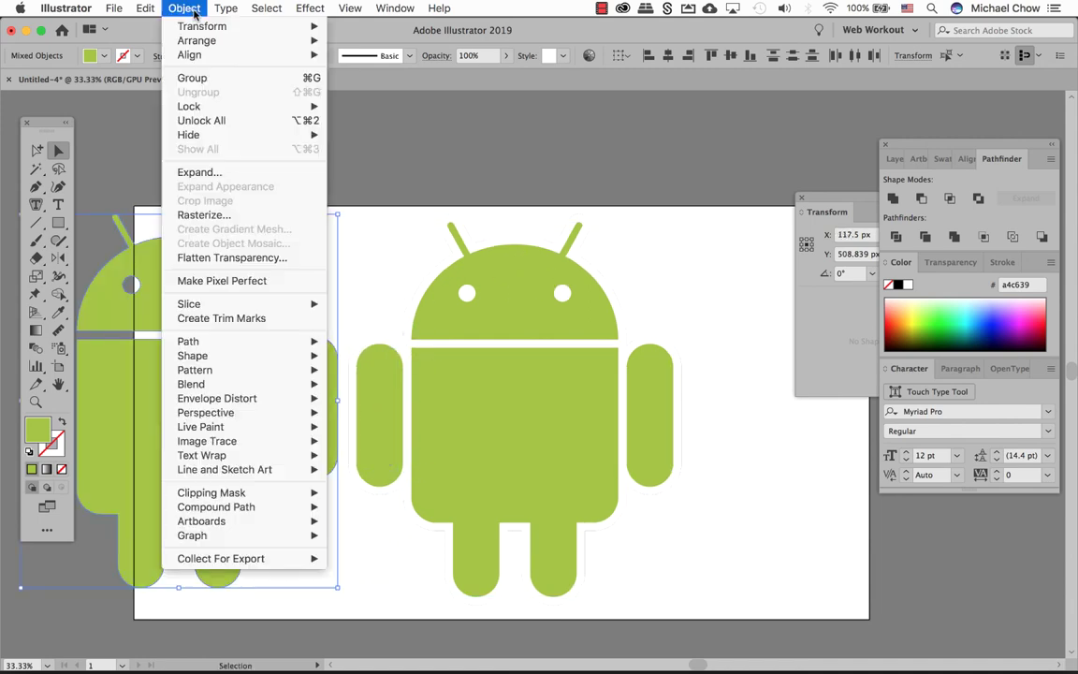
click(251, 126)
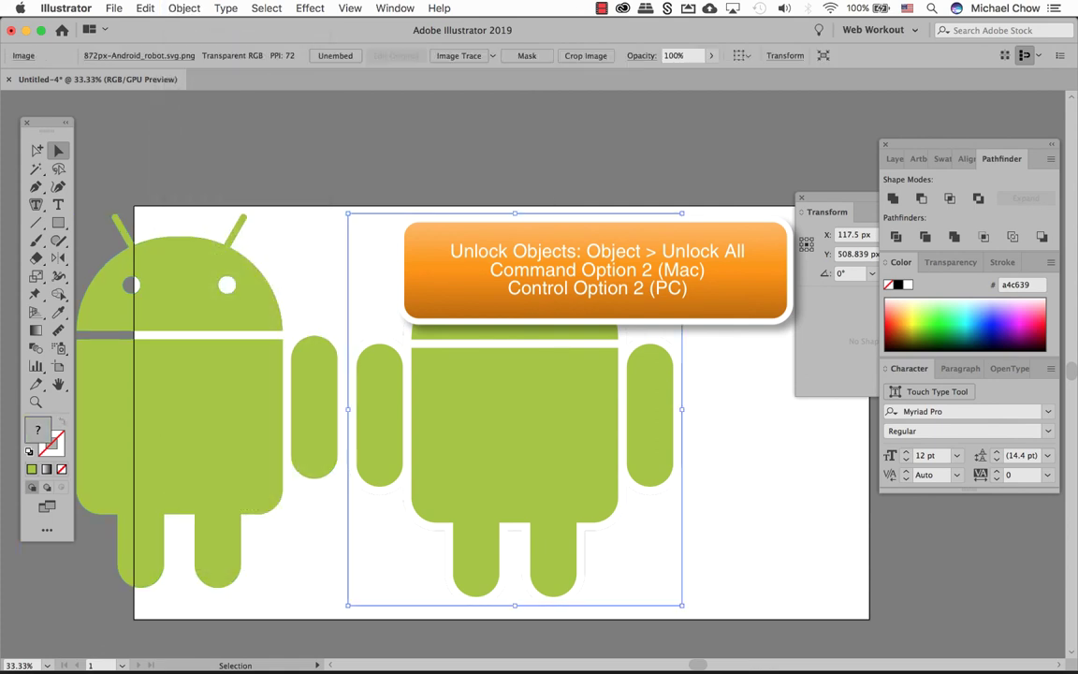
key(Delete)
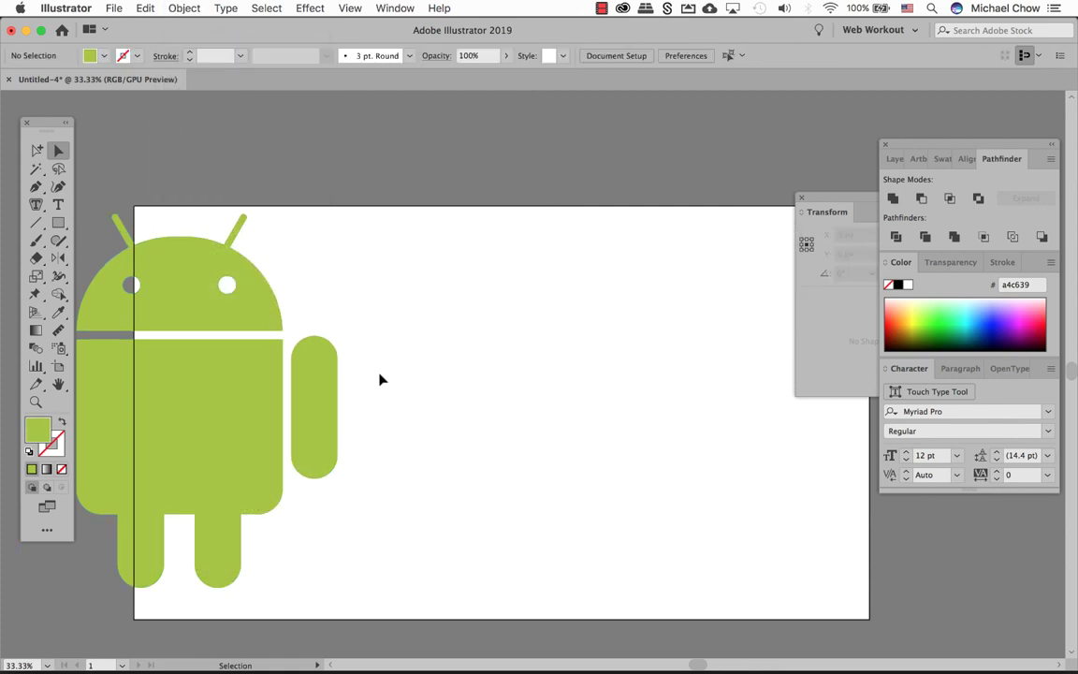
Step: Move the vector robot back to the artboard centre and group its parts
drag(417, 484, 128, 249)
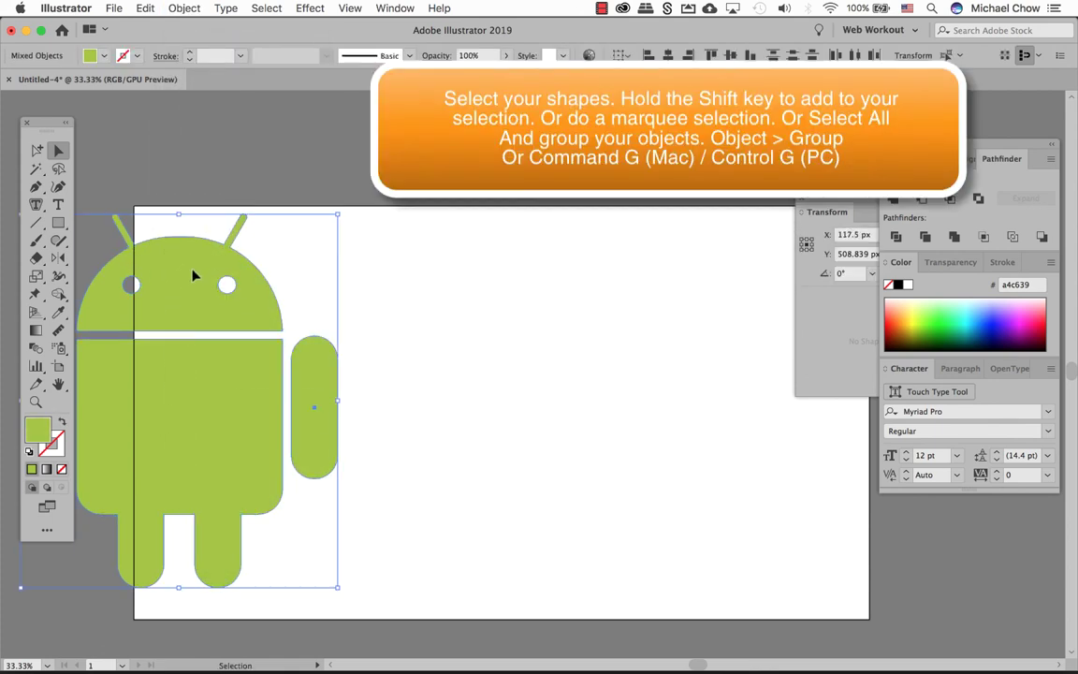
drag(236, 262, 576, 261)
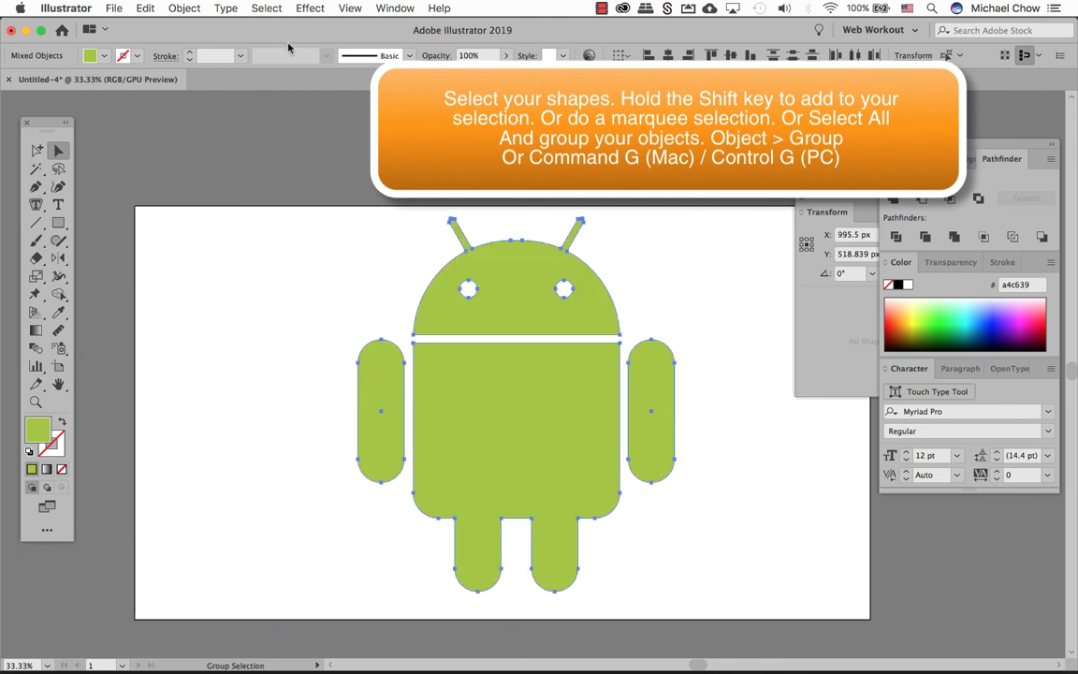
click(174, 9)
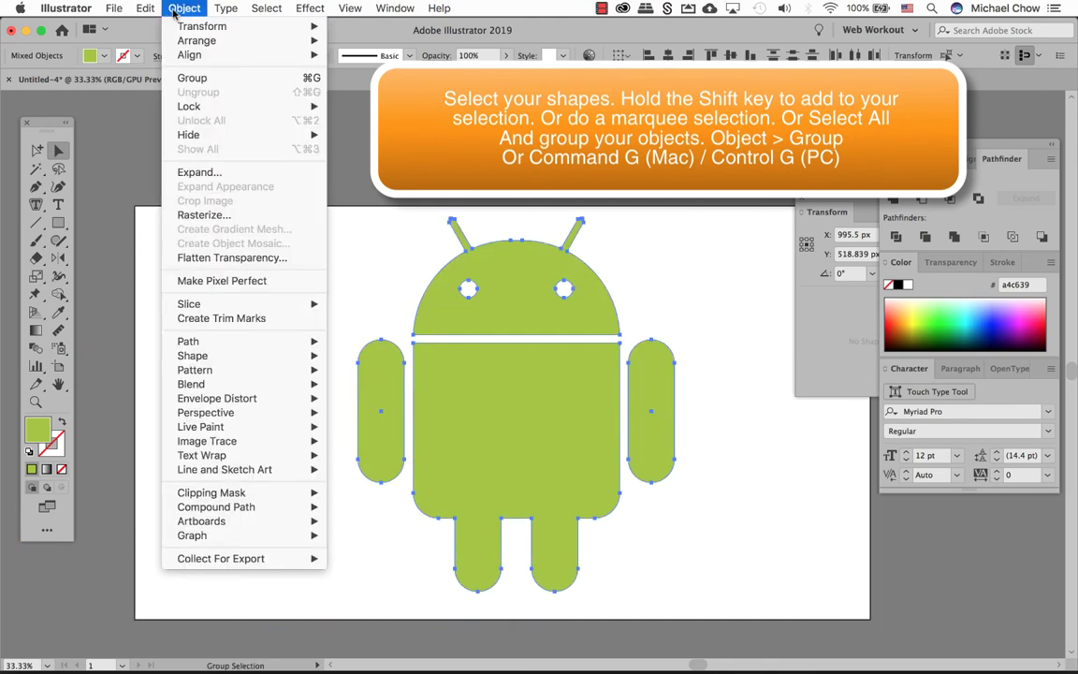
click(213, 77)
click(688, 289)
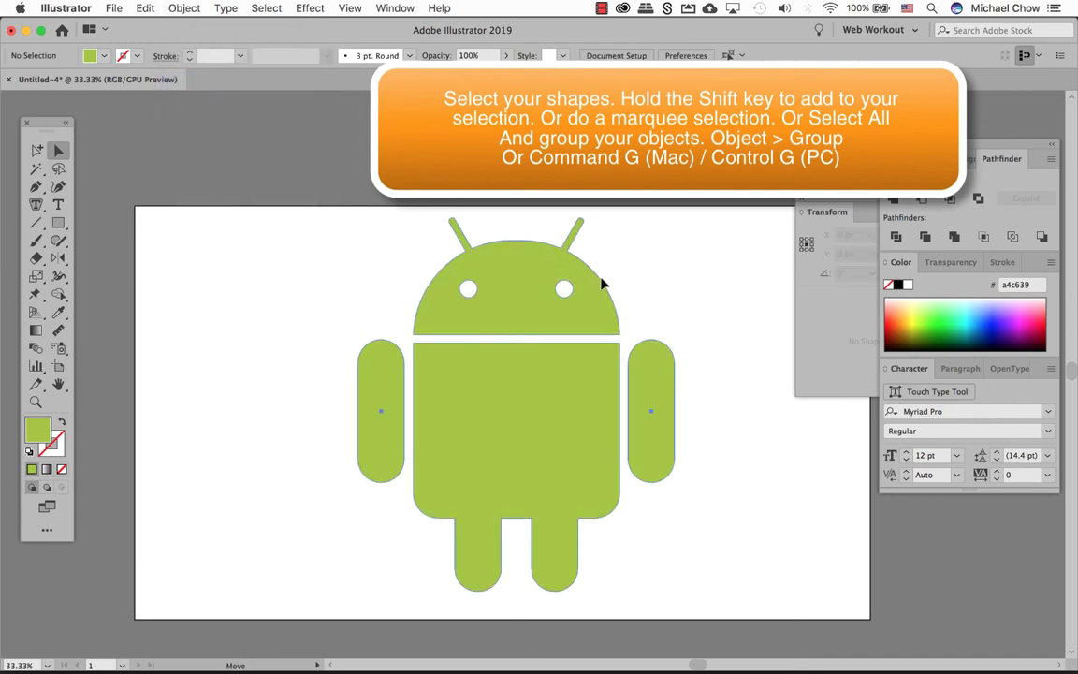
mouse_move(601, 283)
mouse_down()
mouse_move(634, 296)
mouse_move(585, 282)
mouse_up()
click(669, 284)
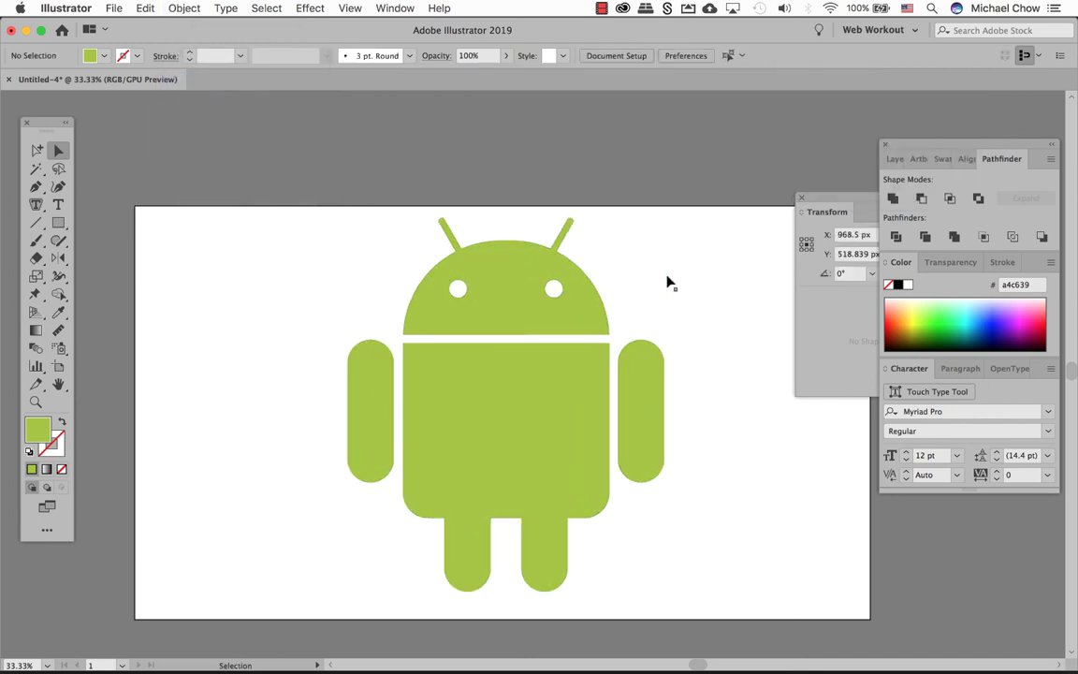
Step: Draw a rectangle covering the robot and colour it purple 9631ff
click(60, 223)
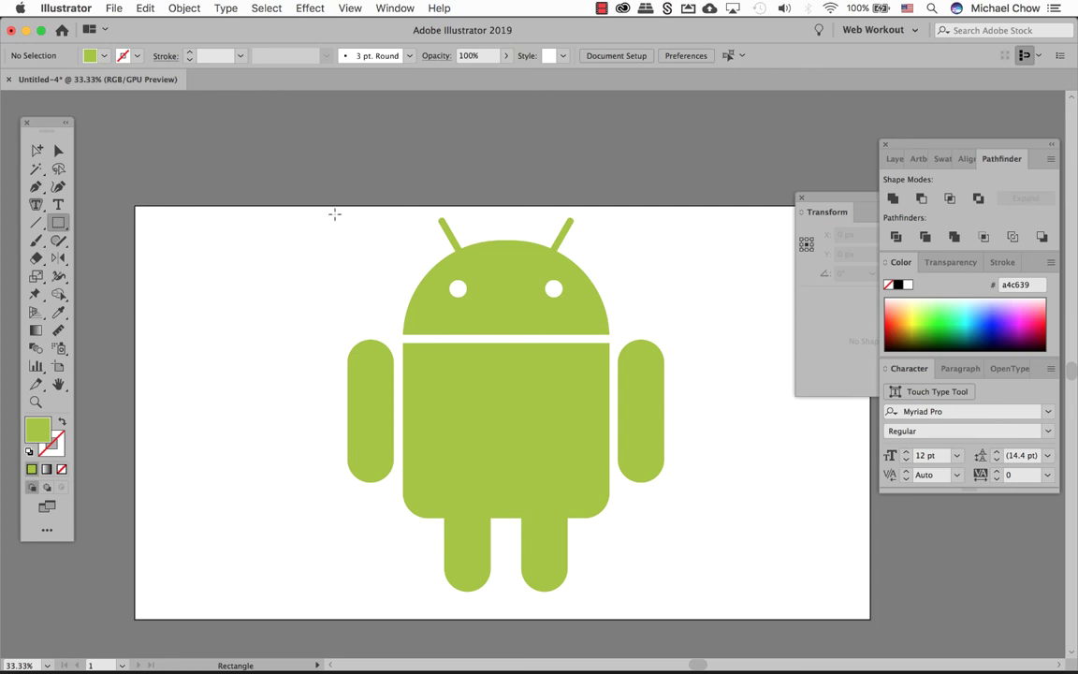
drag(335, 214, 676, 608)
click(1010, 312)
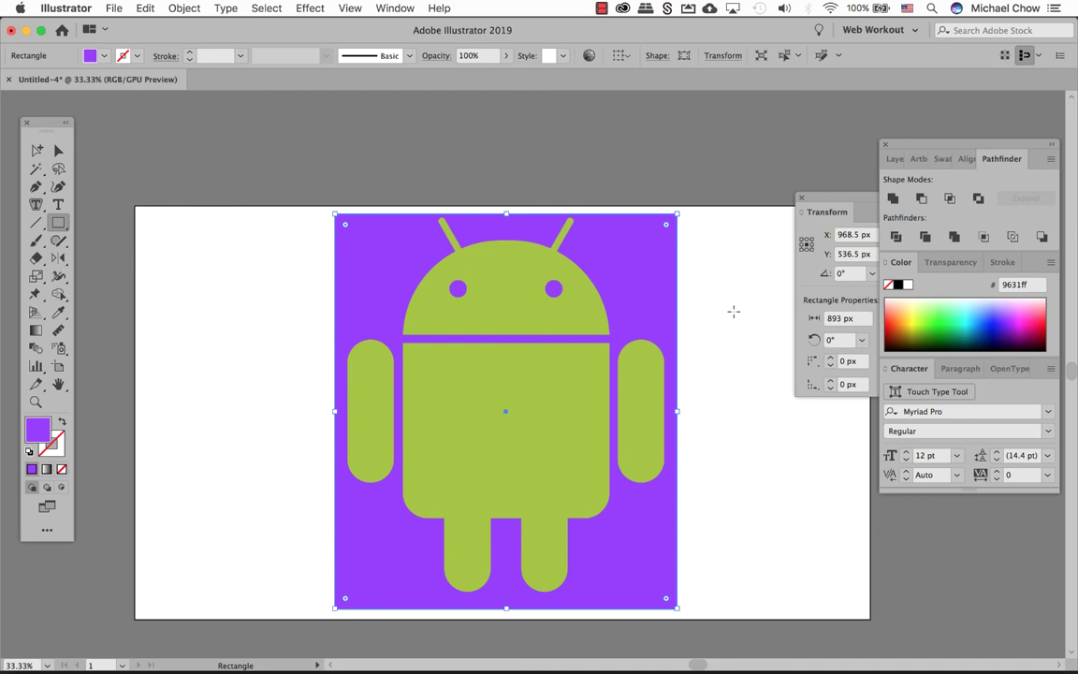
key(super)
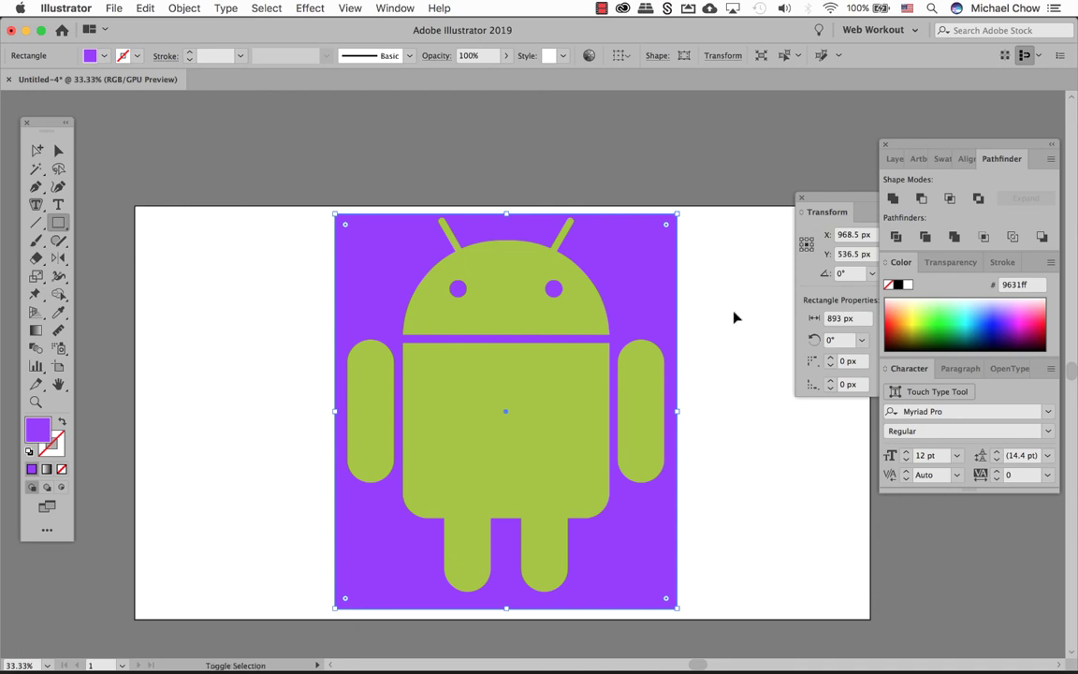